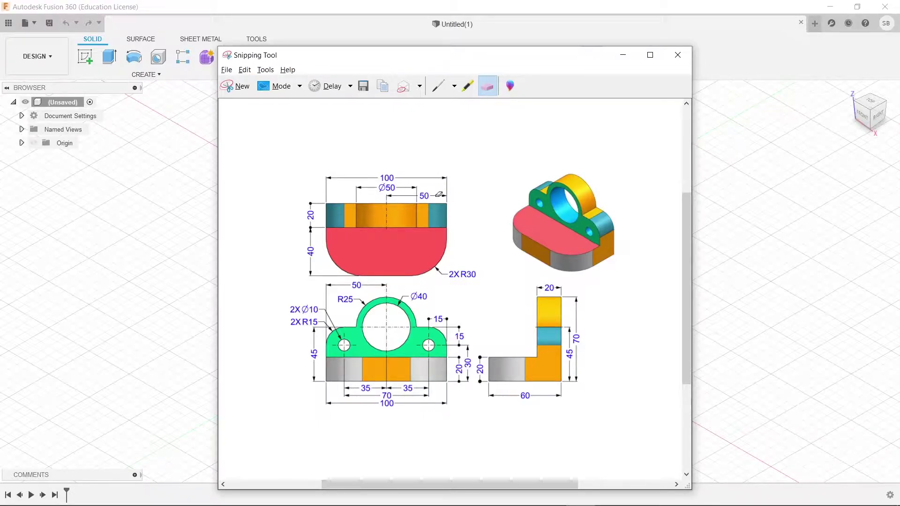
Start a sketch on the horizontal plane and draw a rectangle about 125 by 25 mm from the origin.
{"action": "left_click", "coordinate": [623, 54]}
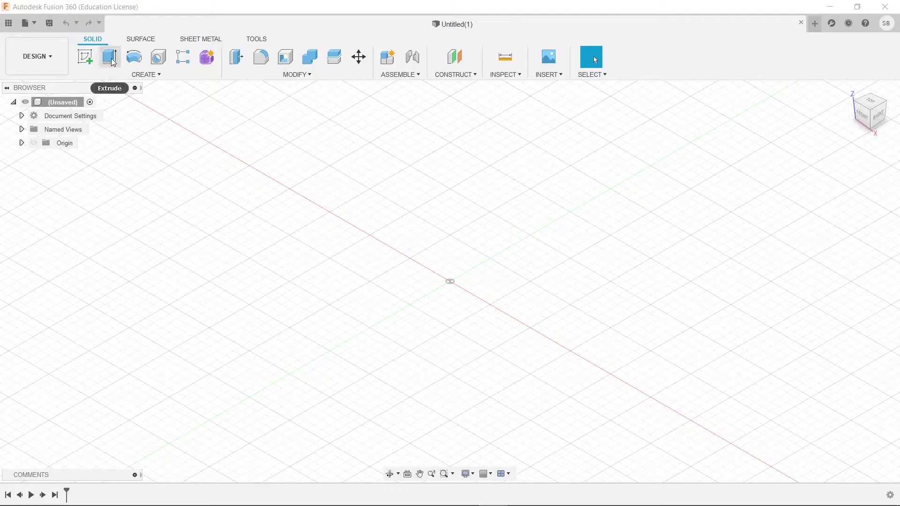
{"action": "left_click", "coordinate": [85, 57]}
{"action": "left_click", "coordinate": [498, 285]}
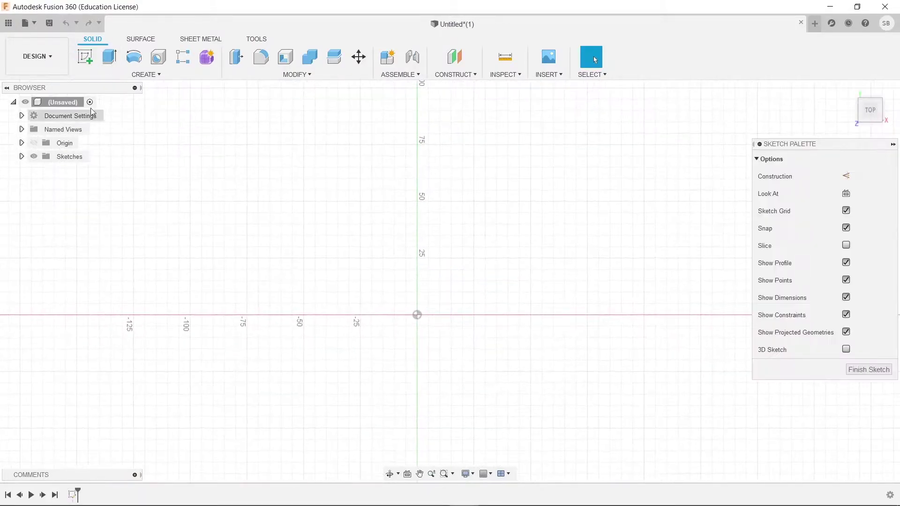
{"action": "left_click", "coordinate": [111, 64]}
{"action": "left_click", "coordinate": [417, 315]}
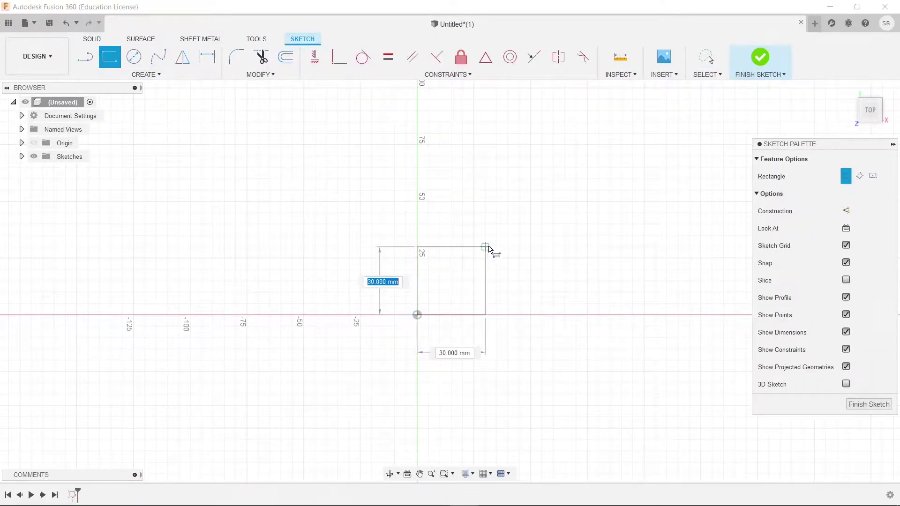
{"action": "key", "text": "alt+Tab"}
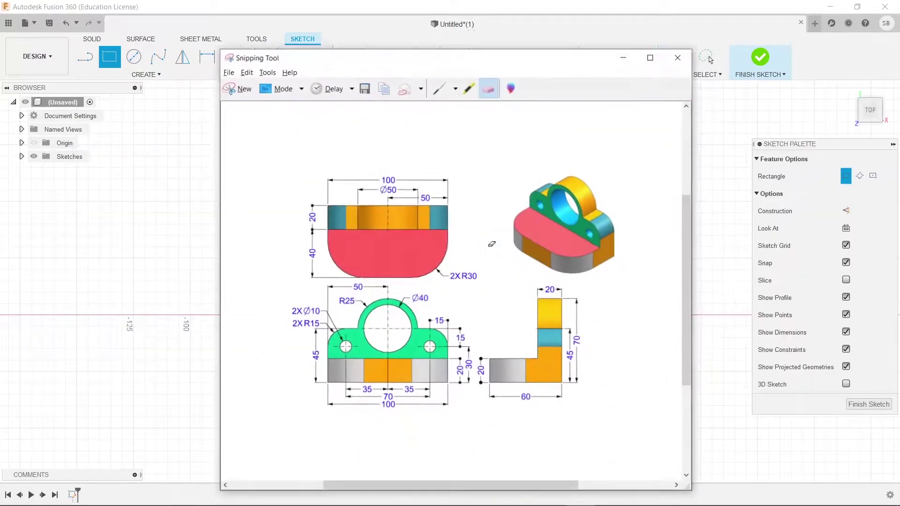
{"action": "left_click", "coordinate": [133, 259]}
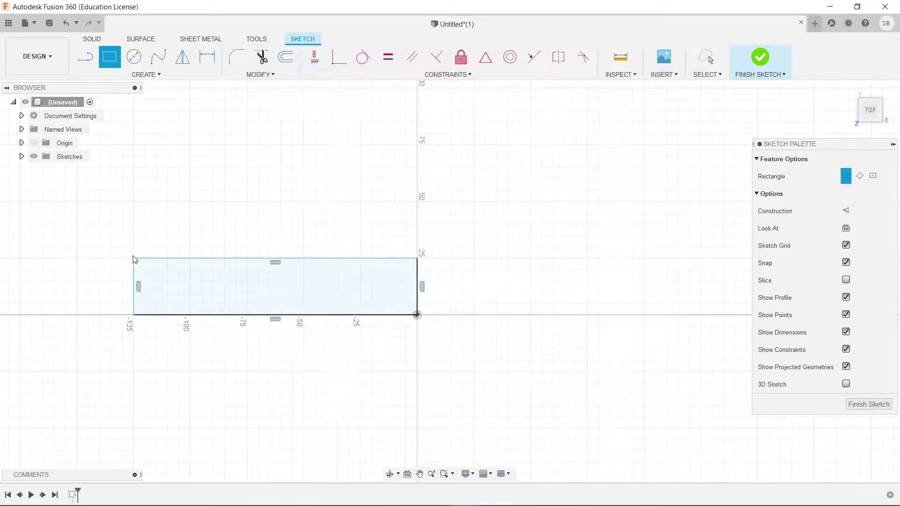
{"action": "key", "text": "Escape"}
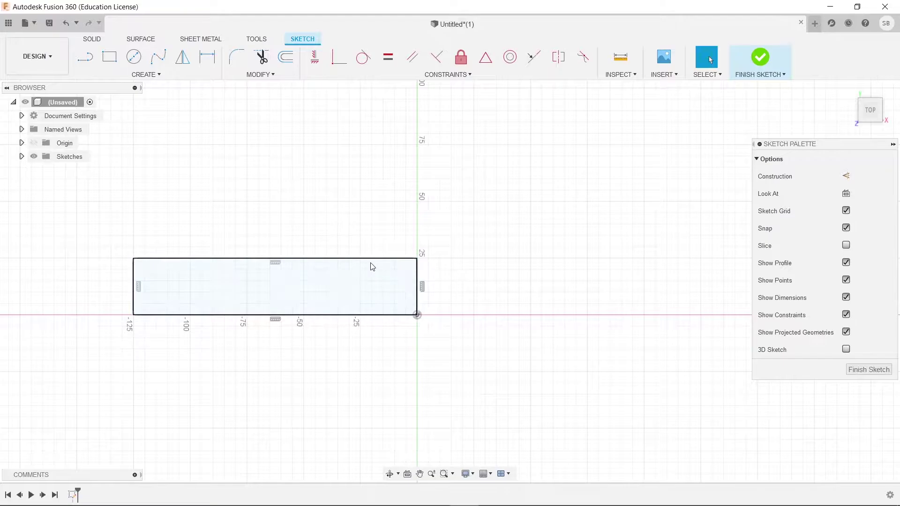
Dimension the rectangle to 100 mm wide and 60 mm high.
{"action": "key", "text": "d"}
{"action": "left_click", "coordinate": [361, 258]}
{"action": "left_click", "coordinate": [361, 209]}
{"action": "type", "text": "1"}
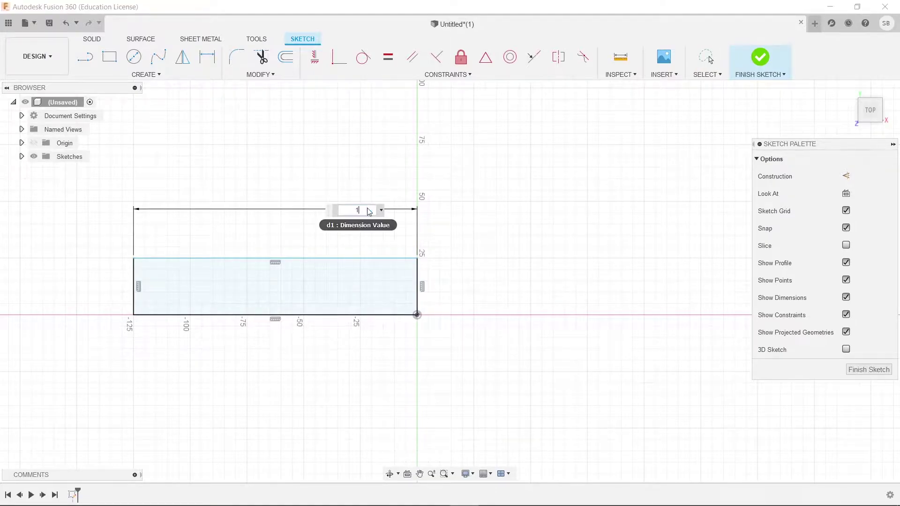
{"action": "type", "text": "00"}
{"action": "key", "text": "Return"}
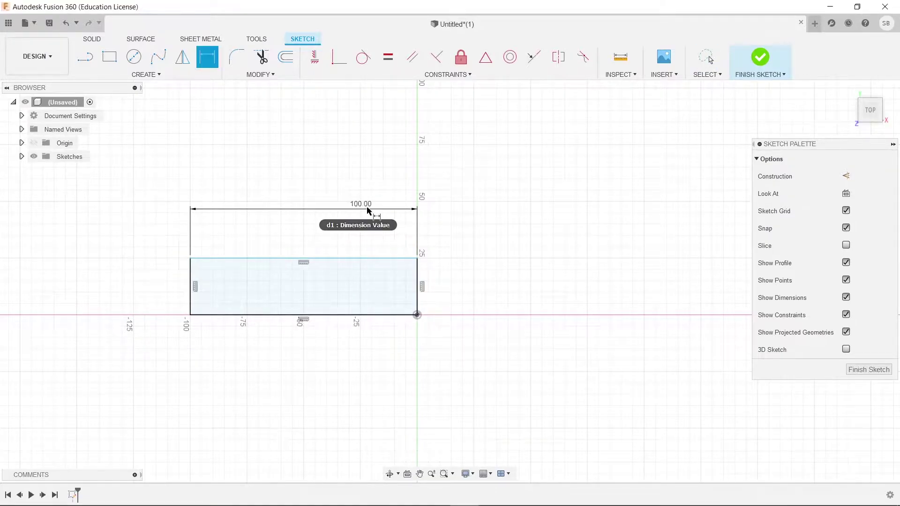
{"action": "left_click", "coordinate": [420, 286]}
{"action": "left_click", "coordinate": [490, 275]}
{"action": "type", "text": "60"}
{"action": "key", "text": "Return"}
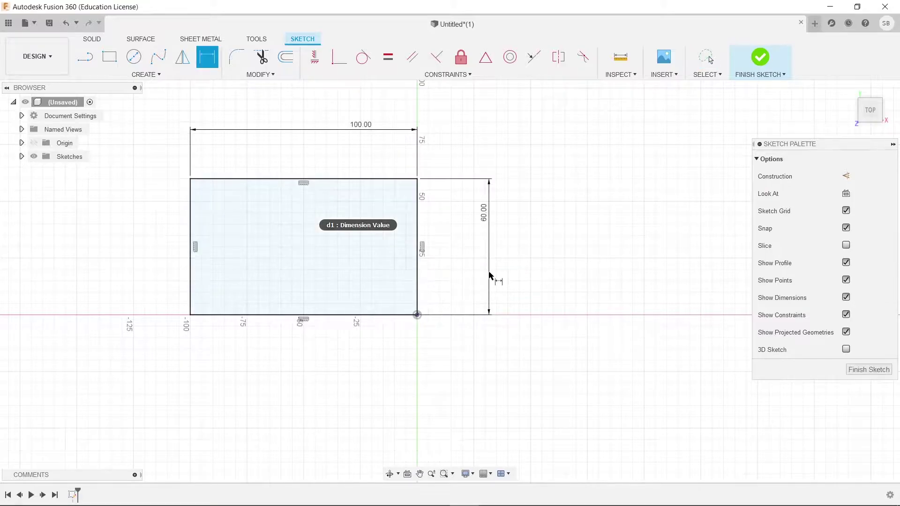
{"action": "middle_click_drag", "start_coordinate": [428, 335], "coordinate": [497, 355]}
{"action": "key", "text": "Escape"}
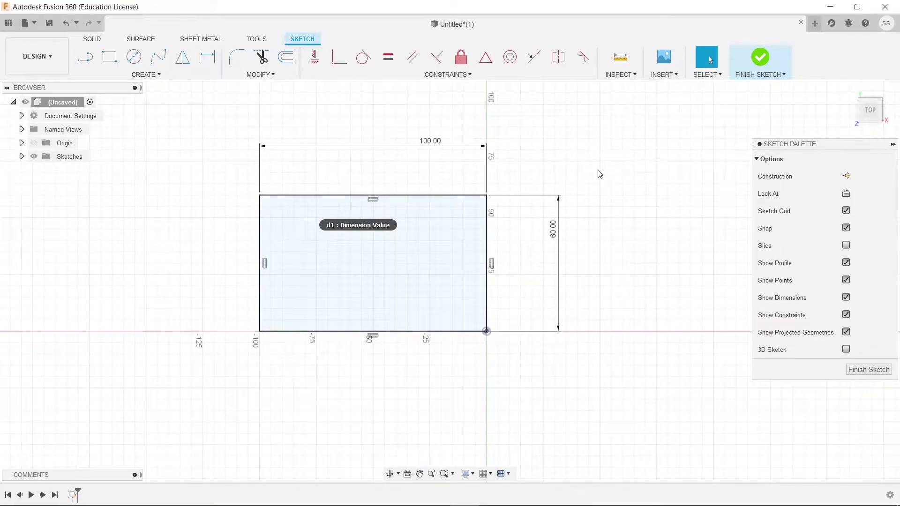
Fillet the rectangle's lower-left corner with the 30 mm radius given in the reference drawing.
{"action": "middle_click_drag", "start_coordinate": [596, 170], "coordinate": [664, 156]}
{"action": "left_click", "coordinate": [231, 66]}
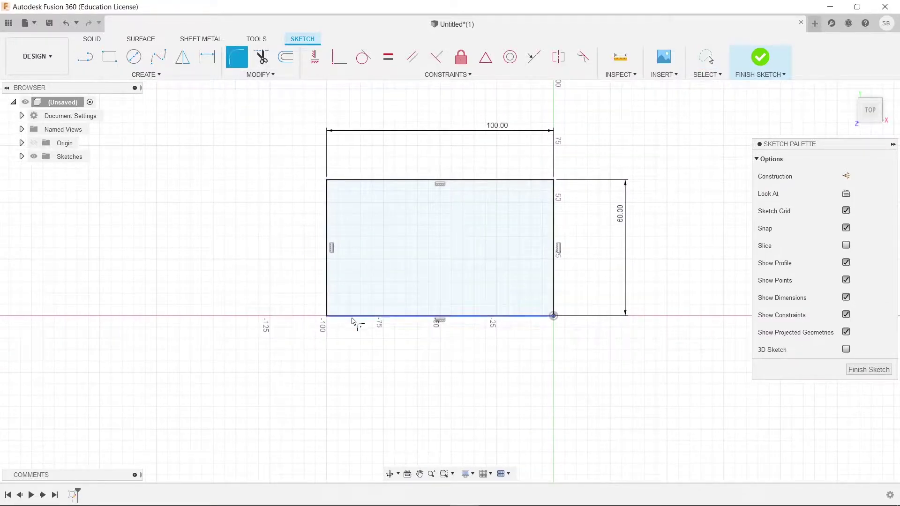
{"action": "left_click", "coordinate": [328, 291]}
{"action": "left_click", "coordinate": [356, 316]}
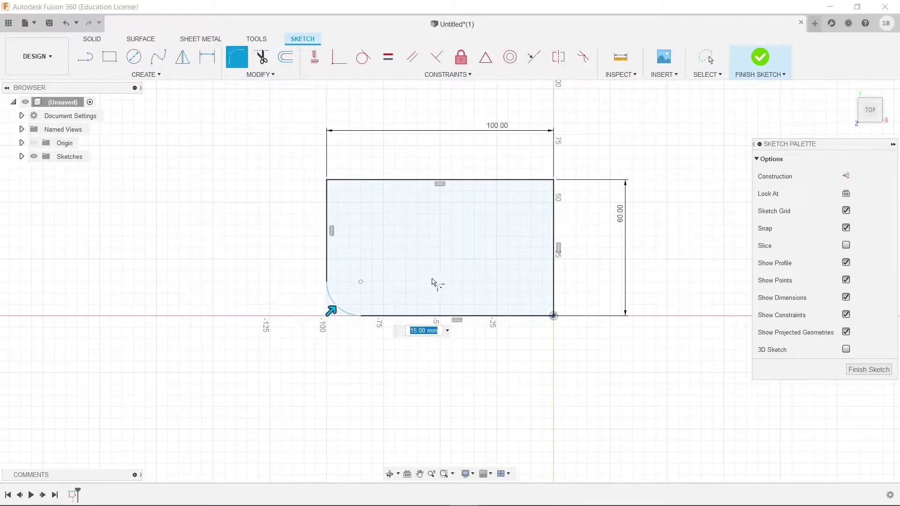
{"action": "key", "text": "alt+Tab"}
{"action": "key", "text": "alt+Tab"}
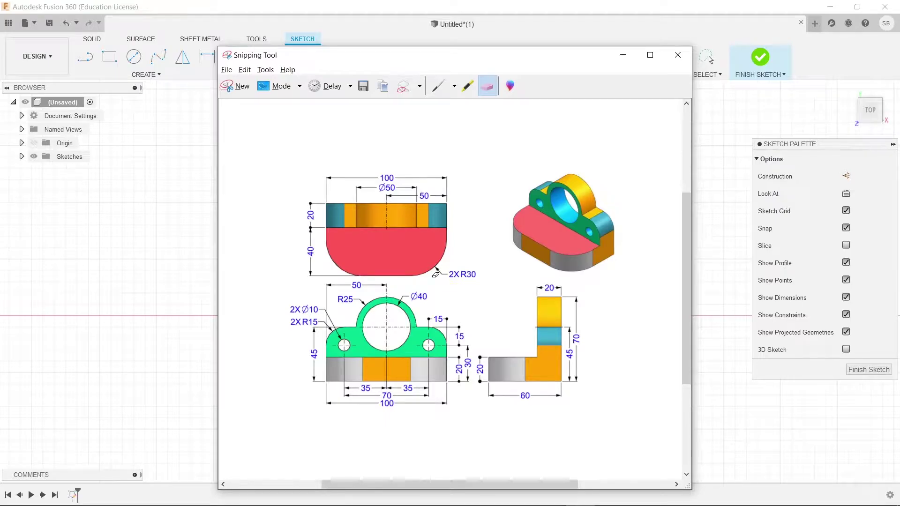
{"action": "key", "text": "alt+Tab"}
{"action": "key", "text": "alt+Tab"}
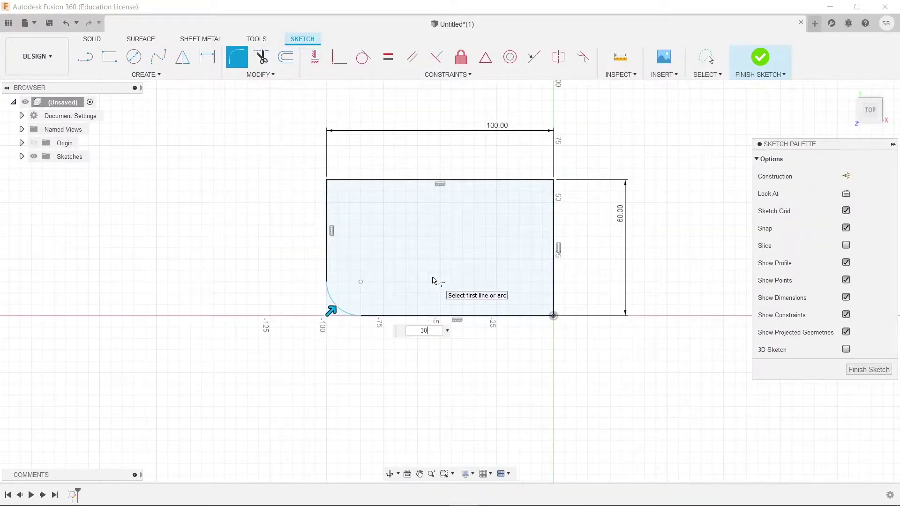
{"action": "key", "text": "Return"}
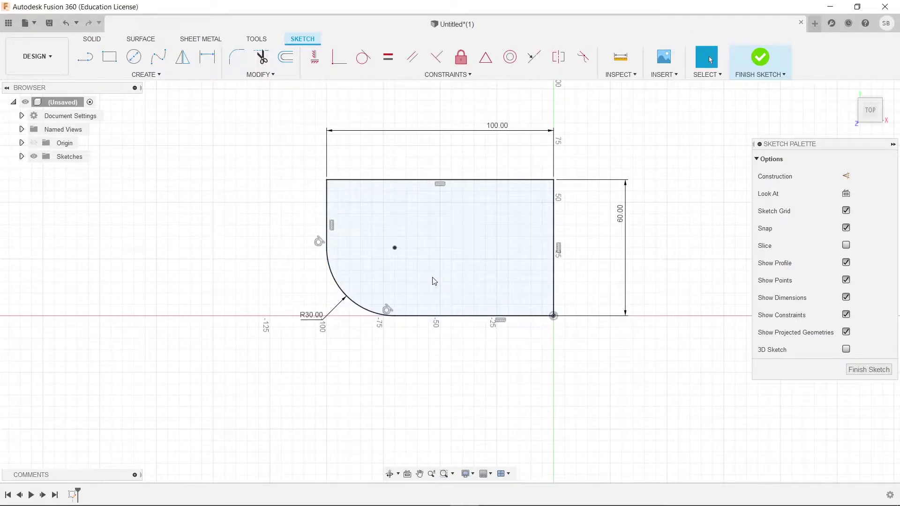
Fillet the lower corner at the origin with a 30 mm radius.
{"action": "left_click", "coordinate": [261, 57]}
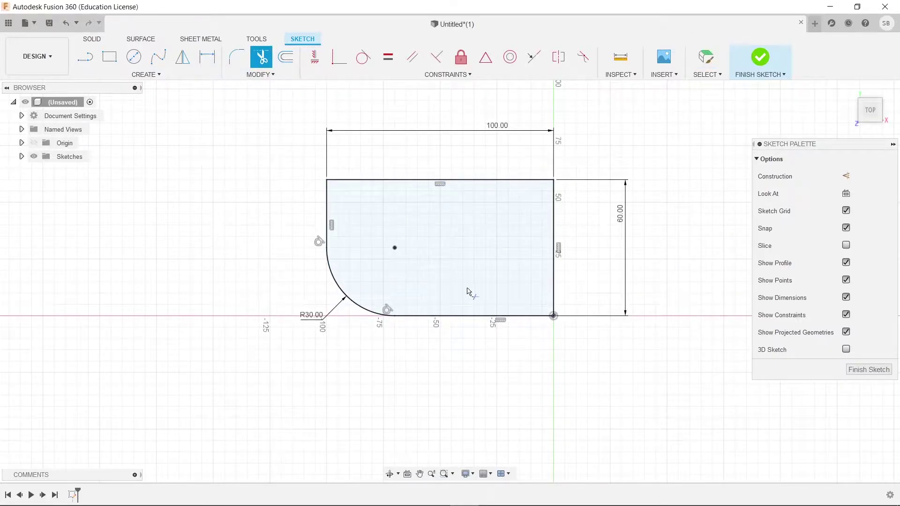
{"action": "left_click", "coordinate": [236, 56]}
{"action": "left_click", "coordinate": [557, 278]}
{"action": "left_click", "coordinate": [536, 315]}
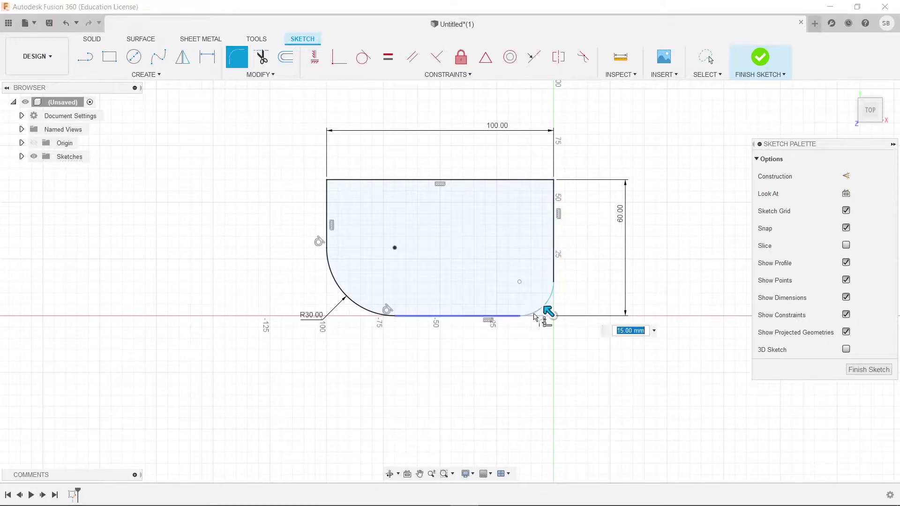
{"action": "type", "text": "30"}
{"action": "key", "text": "Return"}
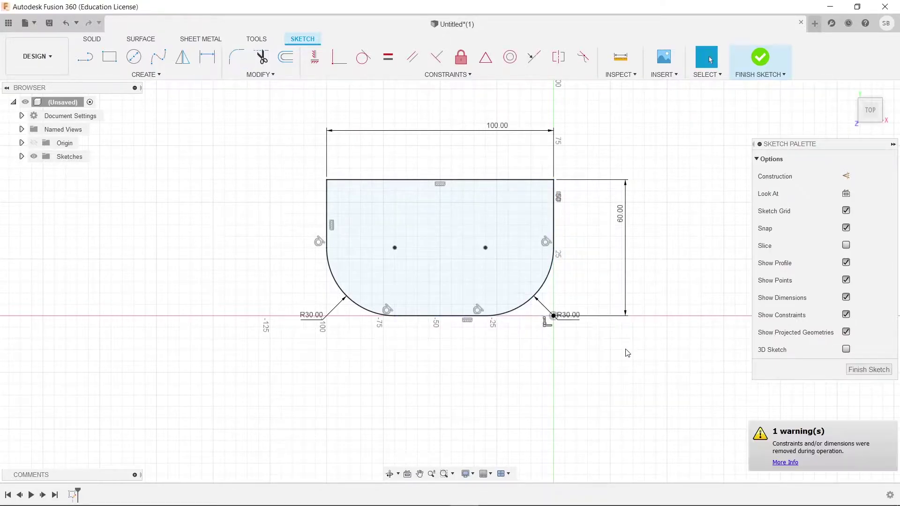
Draw a 20 mm high rectangle across the full width of the profile, starting from its upper-left corner.
{"action": "key", "text": "alt+Tab"}
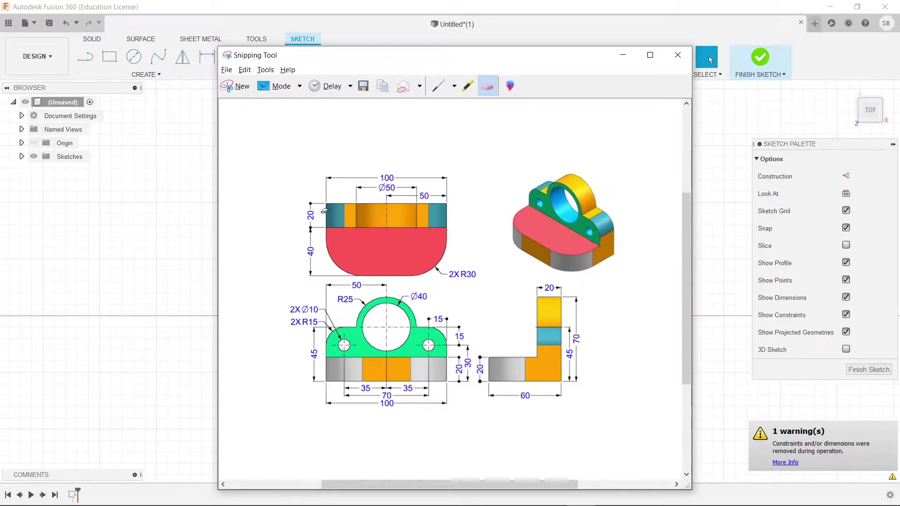
{"action": "left_click", "coordinate": [624, 54]}
{"action": "left_click", "coordinate": [104, 59]}
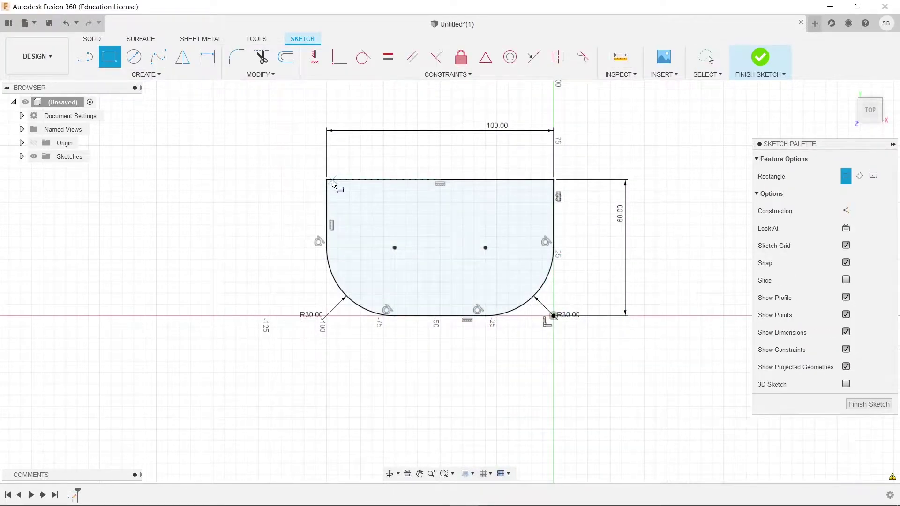
{"action": "left_click", "coordinate": [327, 181]}
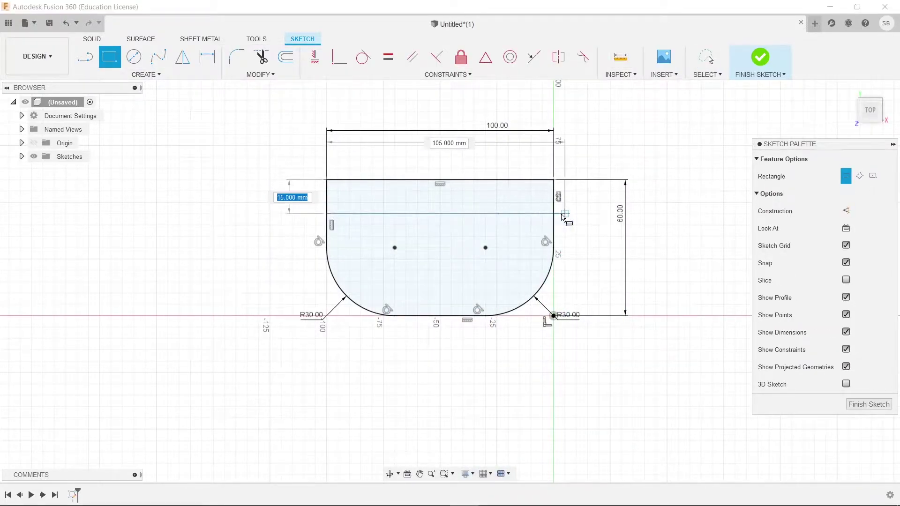
{"action": "type", "text": "20"}
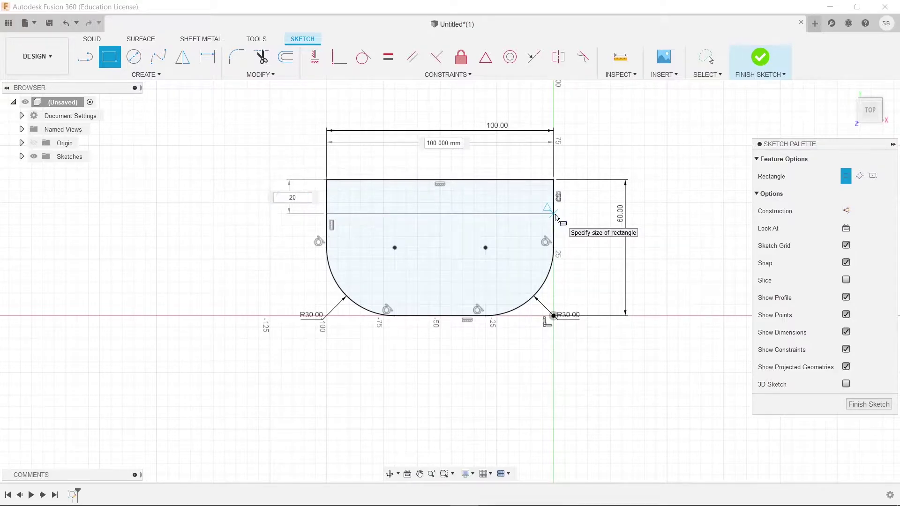
{"action": "key", "text": "Return"}
{"action": "key", "text": "Escape"}
Finish the sketch and extrude the rounded front profile 20 mm upward as a new body.
{"action": "key", "text": "alt+Tab"}
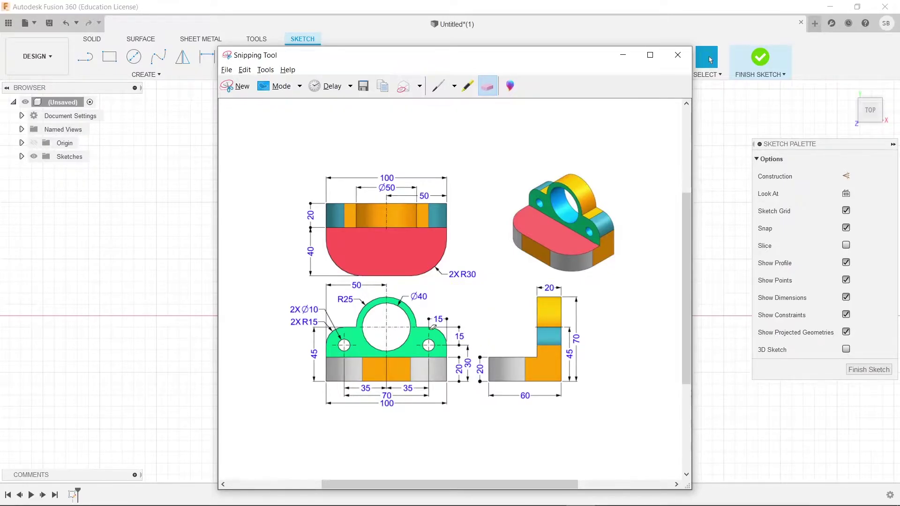
{"action": "left_click", "coordinate": [622, 55]}
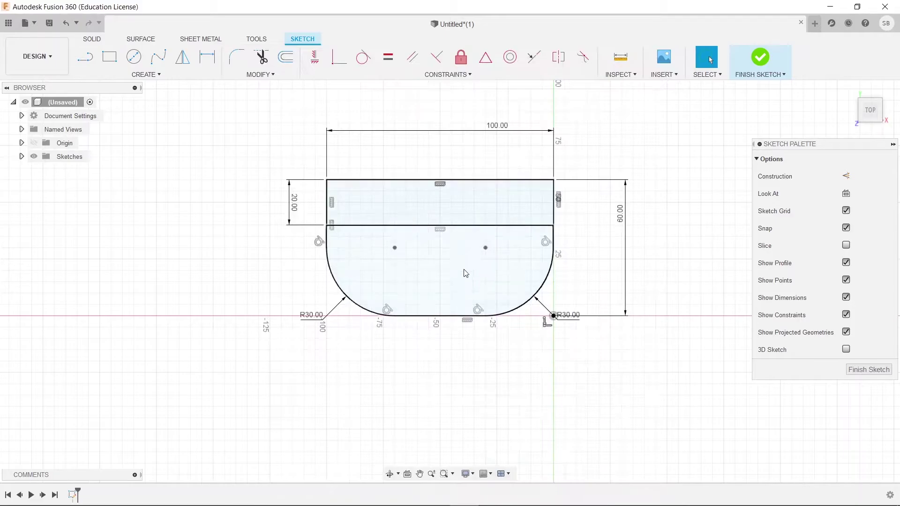
{"action": "left_click", "coordinate": [758, 65]}
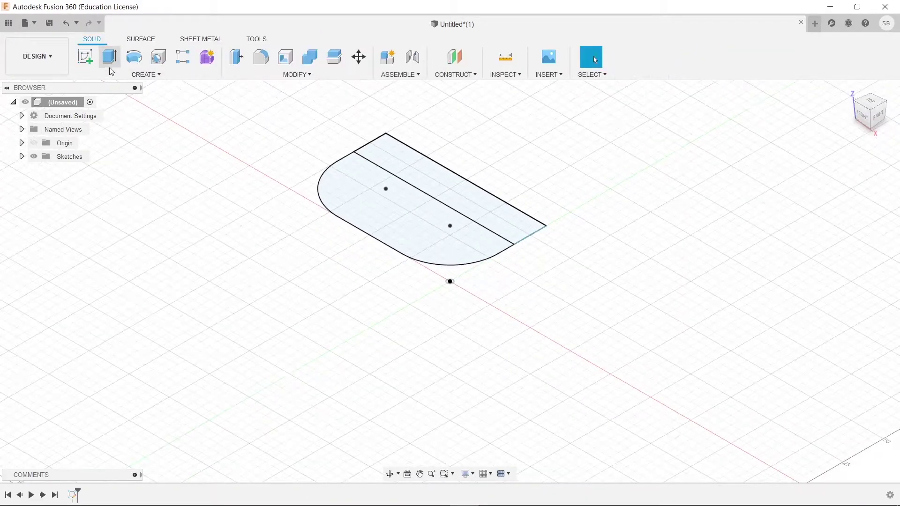
{"action": "left_click", "coordinate": [110, 57]}
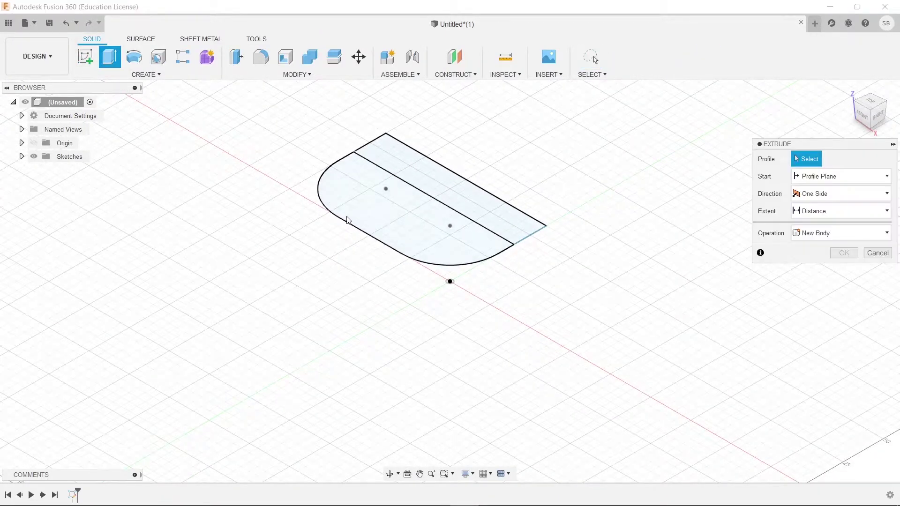
{"action": "left_click", "coordinate": [464, 233]}
{"action": "type", "text": "20"}
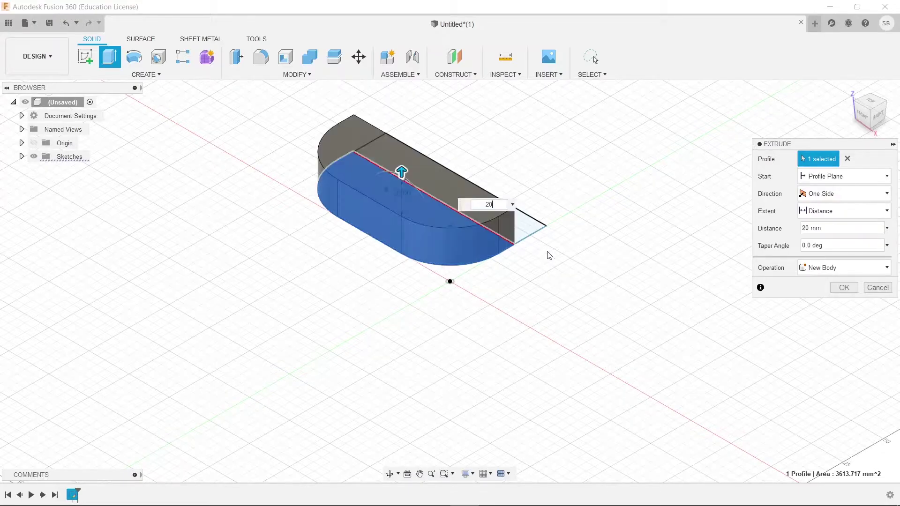
{"action": "left_click", "coordinate": [844, 288]}
{"action": "middle_click_drag", "start_coordinate": [779, 286], "coordinate": [639, 267], "text": "shift"}
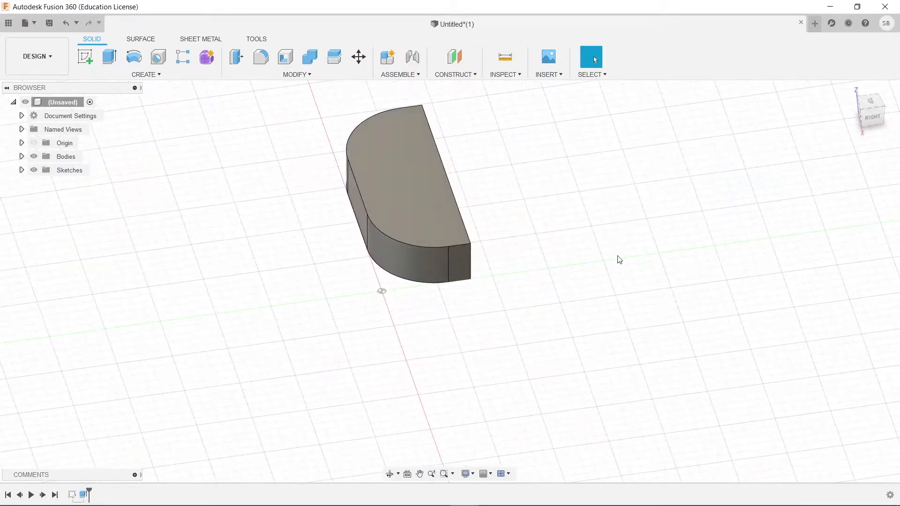
Show Sketch1 again, extrude its rear rectangular strip 45 mm upward, and hide the sketch.
{"action": "left_click", "coordinate": [21, 170]}
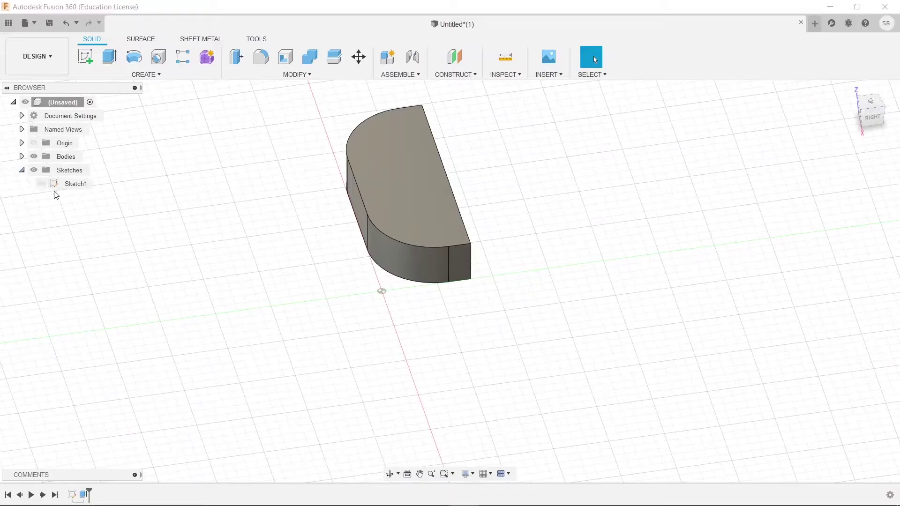
{"action": "left_click", "coordinate": [42, 184]}
{"action": "key", "text": "e"}
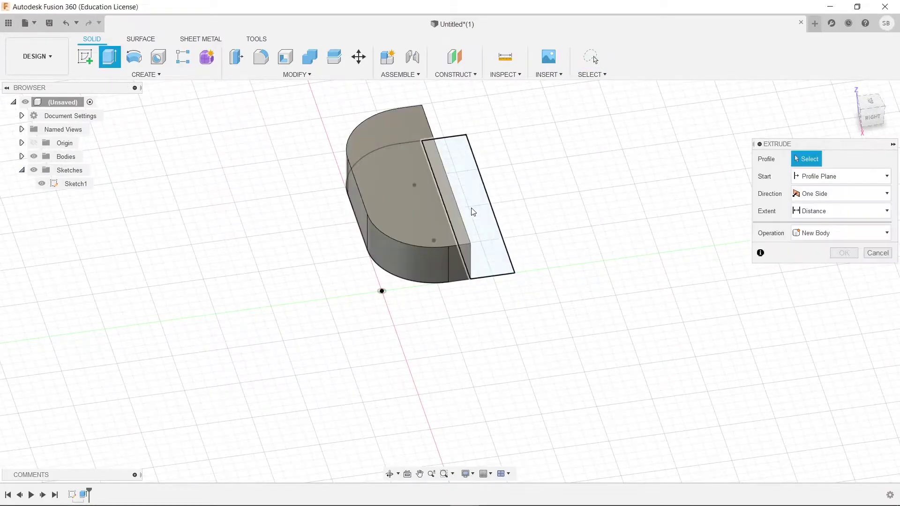
{"action": "left_click", "coordinate": [471, 209]}
{"action": "type", "text": "45"}
{"action": "key", "text": "Return"}
{"action": "middle_click_drag", "start_coordinate": [689, 148], "coordinate": [628, 308], "text": "shift"}
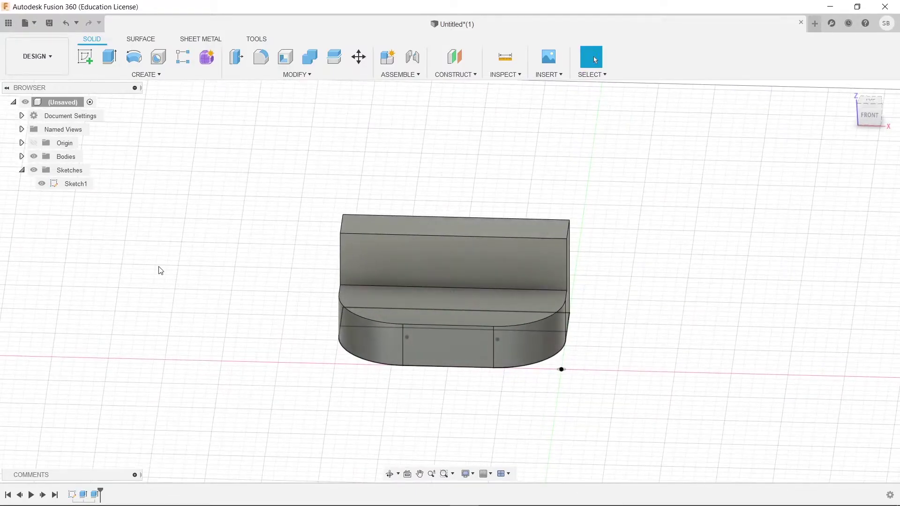
{"action": "left_click", "coordinate": [42, 183]}
{"action": "key", "text": "alt+Tab"}
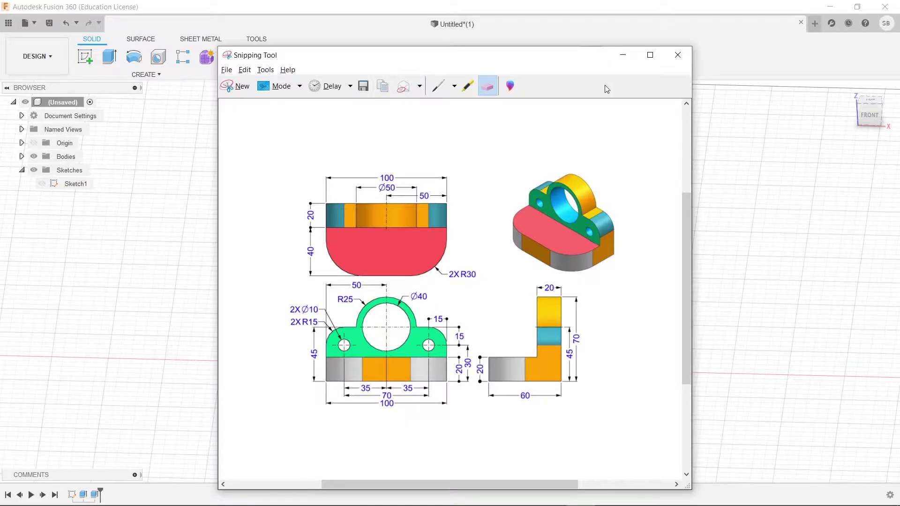
{"action": "left_click", "coordinate": [622, 55]}
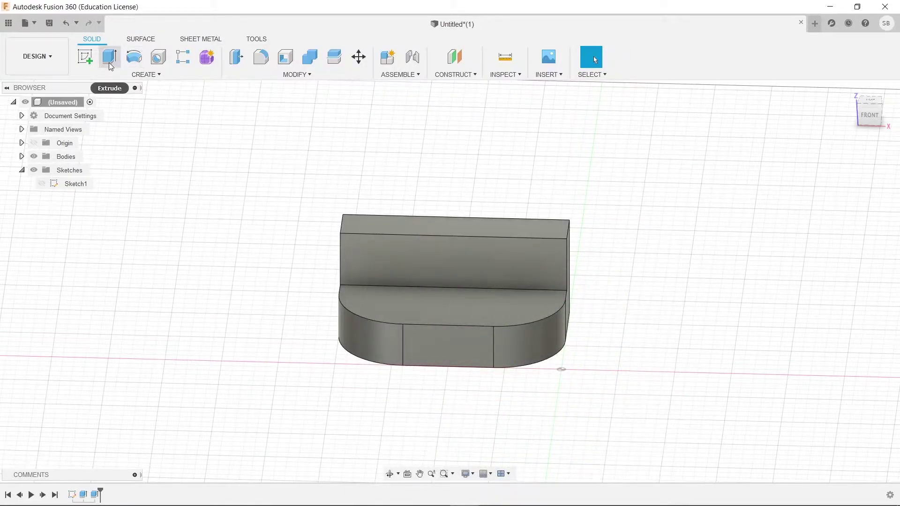
{"action": "left_click", "coordinate": [85, 57]}
{"action": "left_click", "coordinate": [449, 232]}
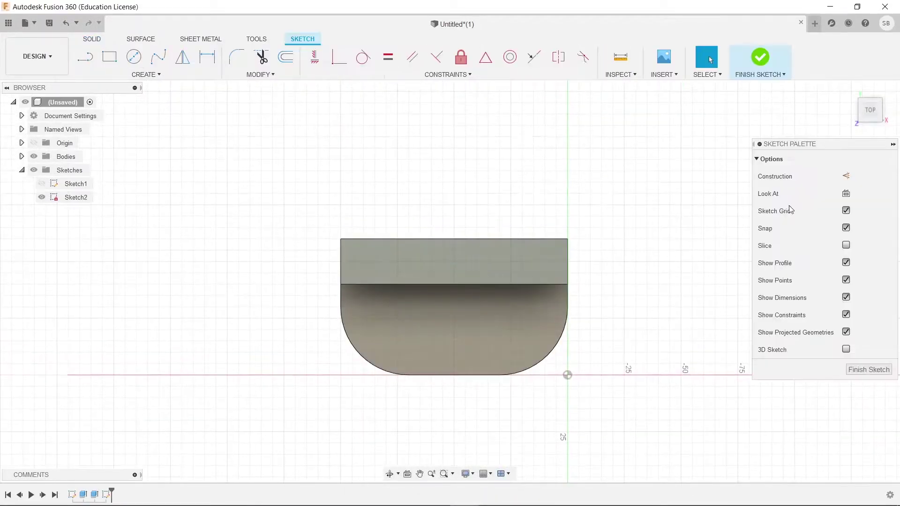
{"action": "key", "text": "ctrl+z"}
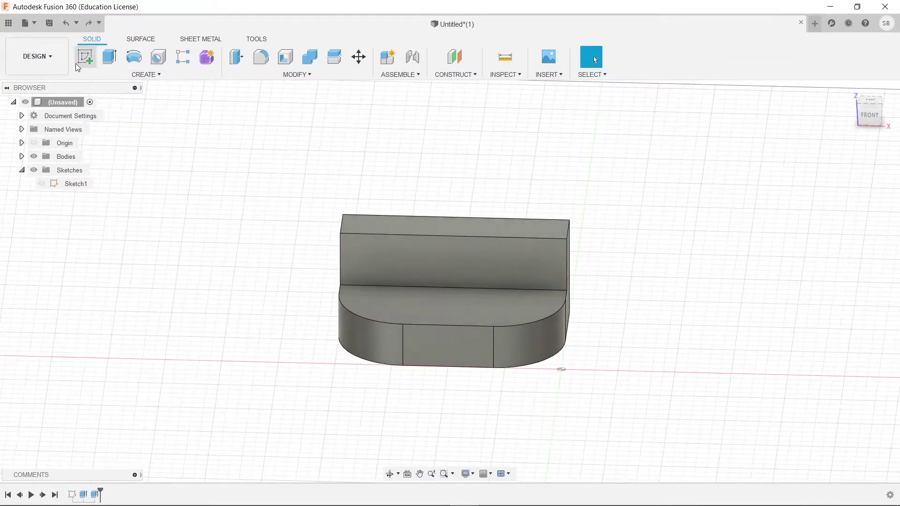
Start a sketch on the rear plate's front face and draw a 40 mm diameter circle centred at the midpoint of its upper edge.
{"action": "left_click", "coordinate": [465, 268]}
{"action": "left_click", "coordinate": [85, 57]}
{"action": "key", "text": "c"}
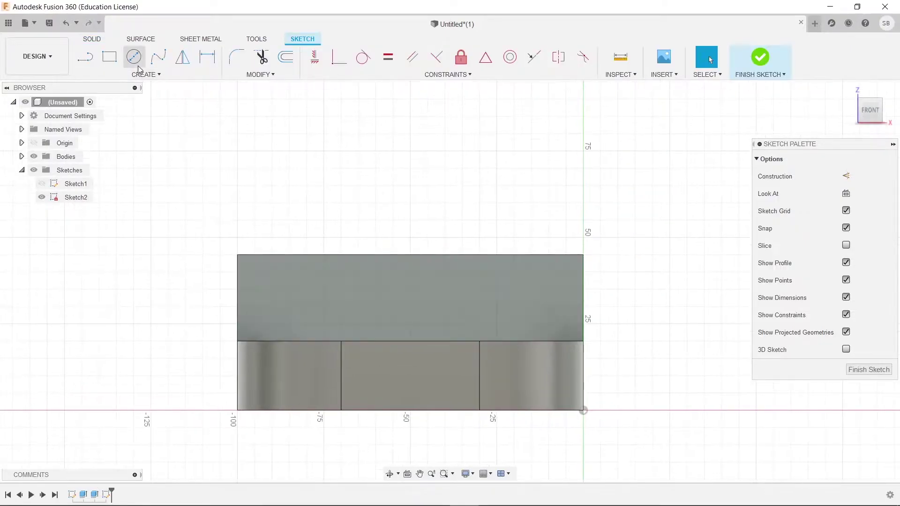
{"action": "left_click", "coordinate": [410, 255]}
{"action": "type", "text": "40"}
{"action": "key", "text": "Return"}
{"action": "key", "text": "Escape"}
Draw a concentric 50 mm diameter circle around the 40 mm circle.
{"action": "left_click", "coordinate": [135, 57]}
{"action": "left_click", "coordinate": [410, 255]}
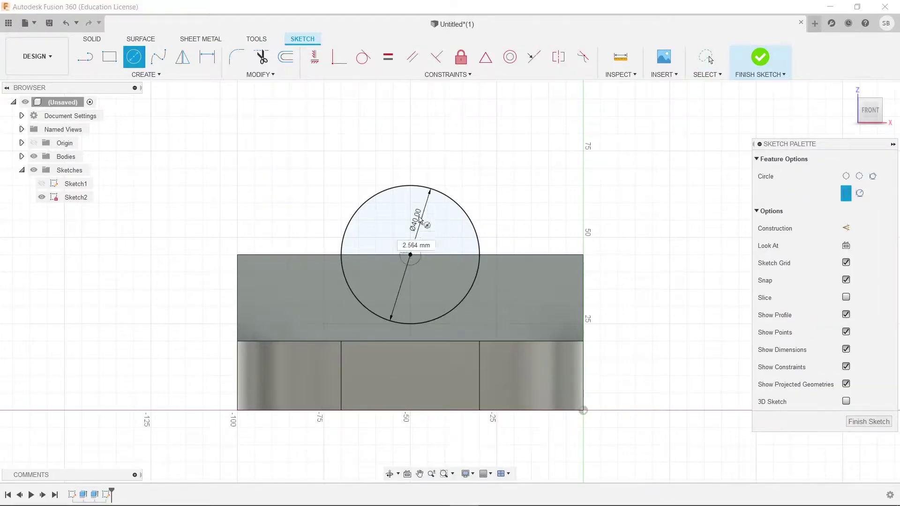
{"action": "type", "text": "50"}
{"action": "key", "text": "Return"}
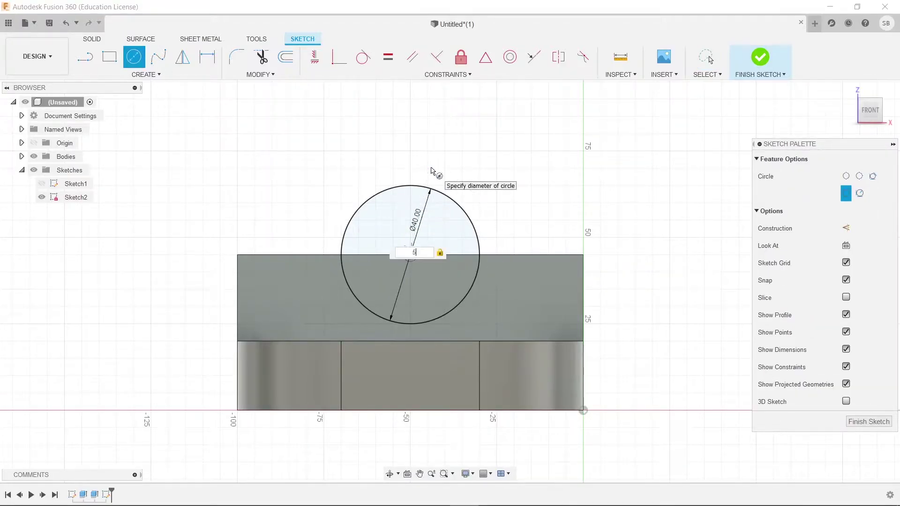
{"action": "key", "text": "Escape"}
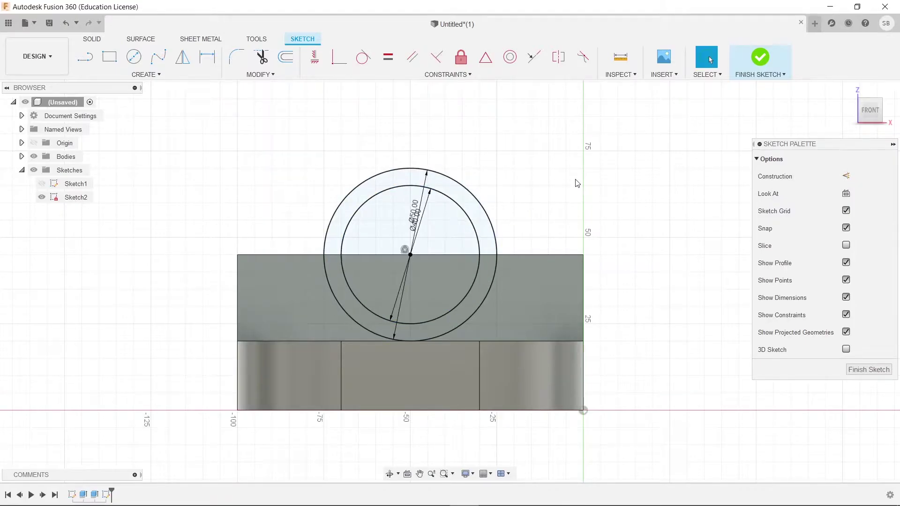
Draw a 35 mm horizontal construction line leftward from the midpoint of the rear plate's lower front edge, per the reference drawing.
{"action": "key", "text": "alt+Tab"}
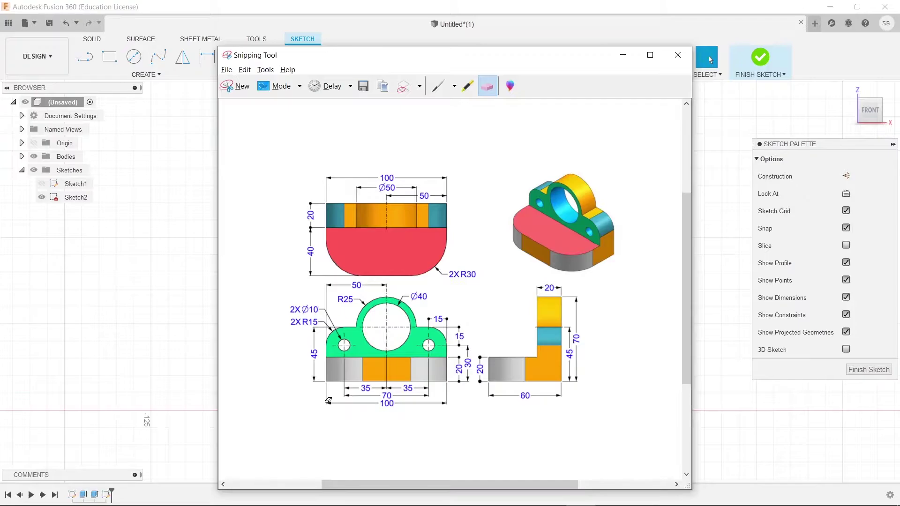
{"action": "left_click", "coordinate": [623, 55]}
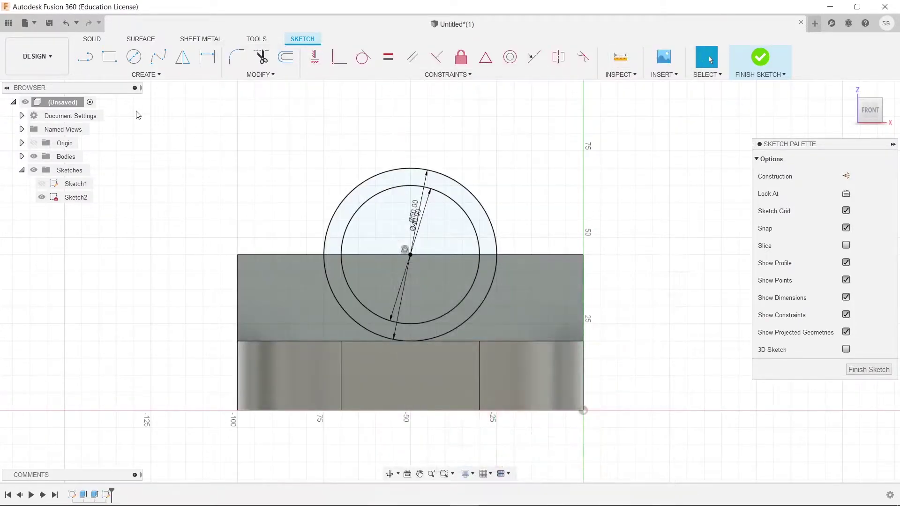
{"action": "left_click", "coordinate": [85, 57]}
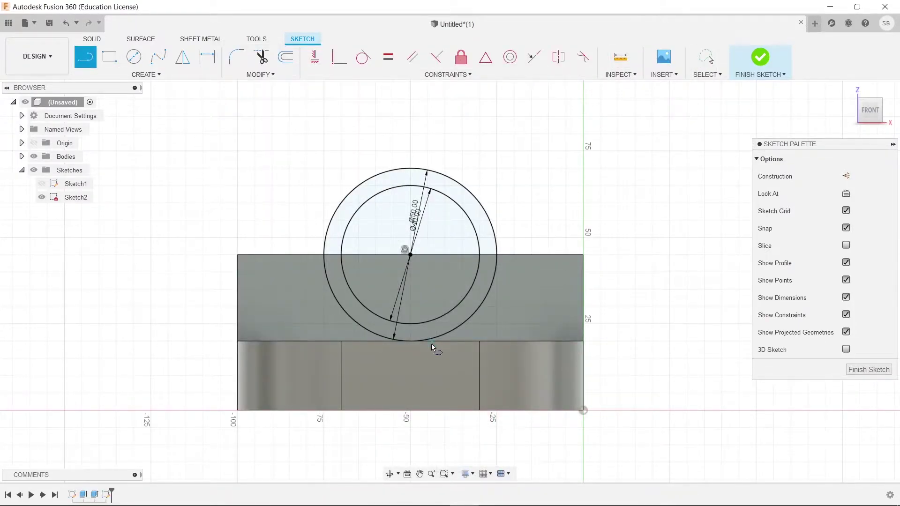
{"action": "left_click", "coordinate": [411, 341]}
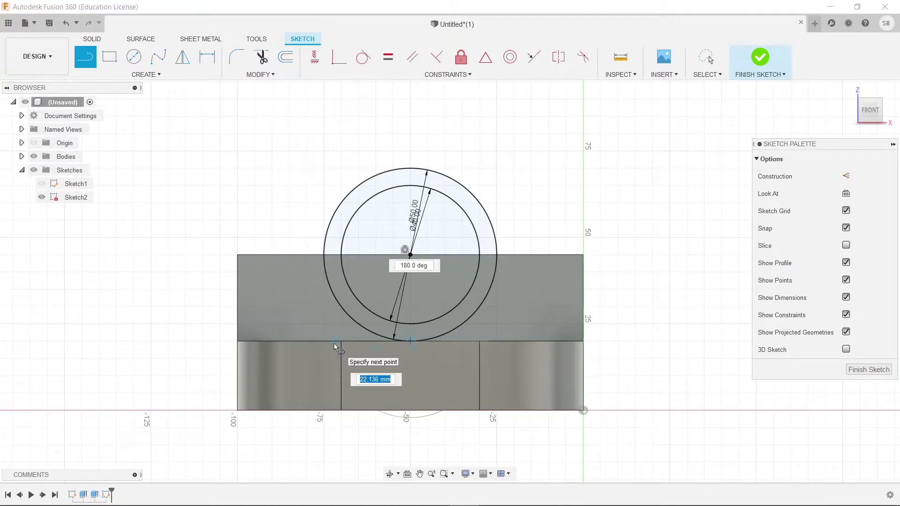
{"action": "type", "text": "35"}
{"action": "key", "text": "Return"}
{"action": "key", "text": "Escape"}
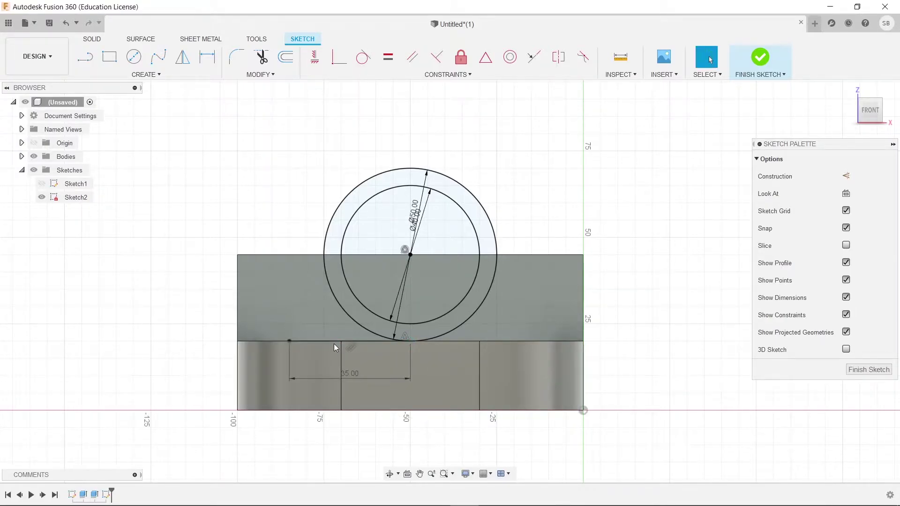
{"action": "left_click", "coordinate": [334, 341]}
{"action": "key", "text": "x"}
Draw a 15 mm vertical construction line down from the plate's upper edge, directly above the free end of the 35 mm line.
{"action": "key", "text": "alt+Tab"}
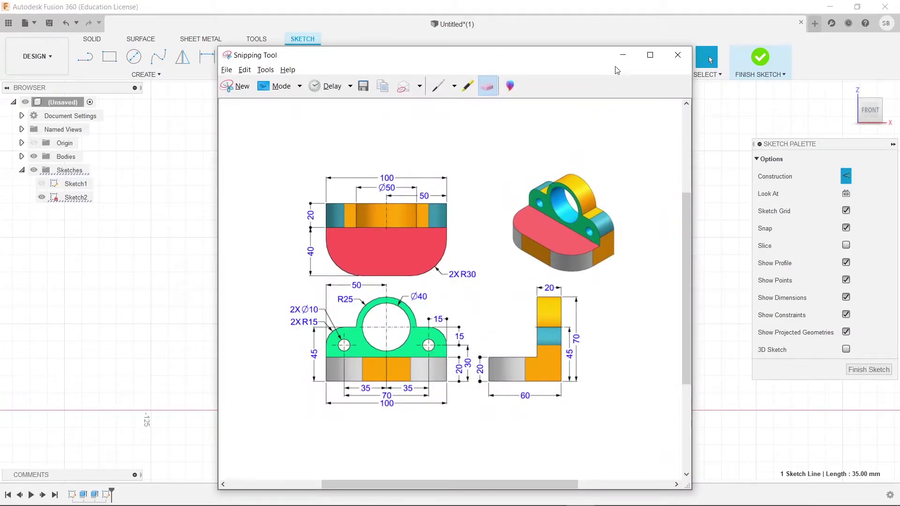
{"action": "left_click", "coordinate": [623, 55]}
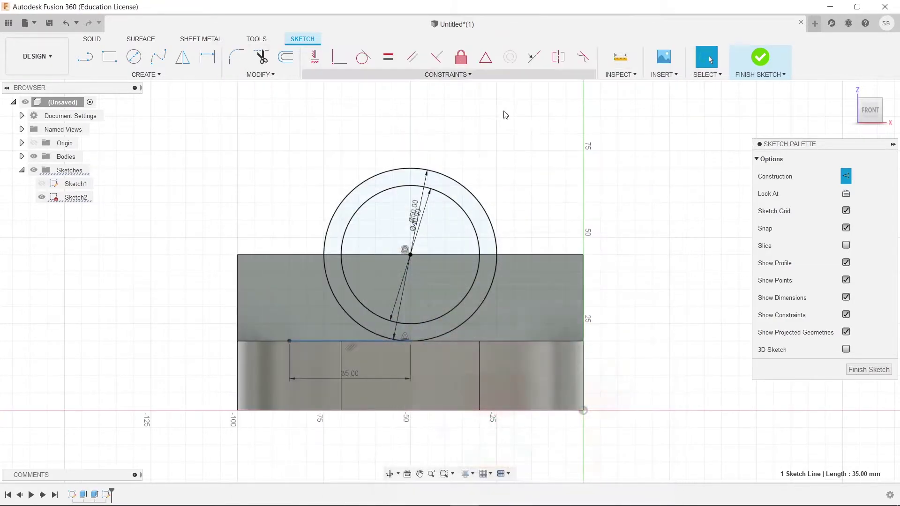
{"action": "left_click", "coordinate": [91, 66]}
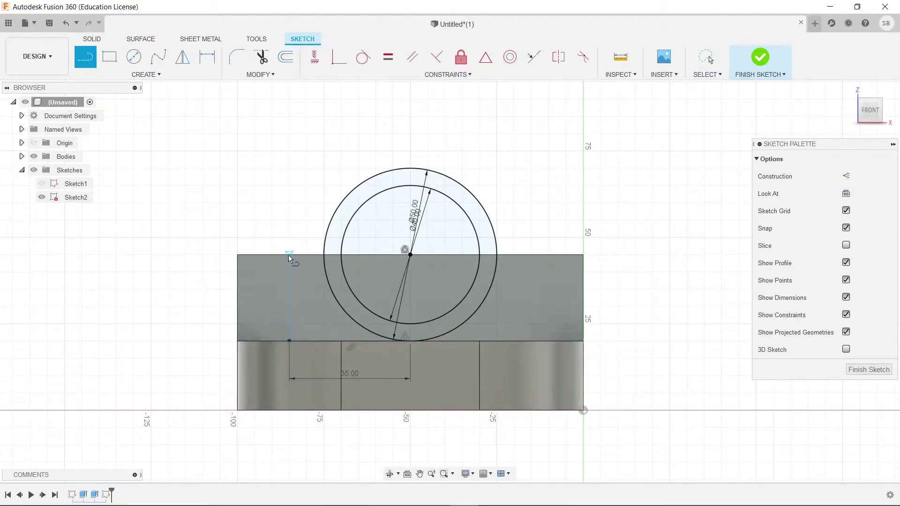
{"action": "key", "text": "x"}
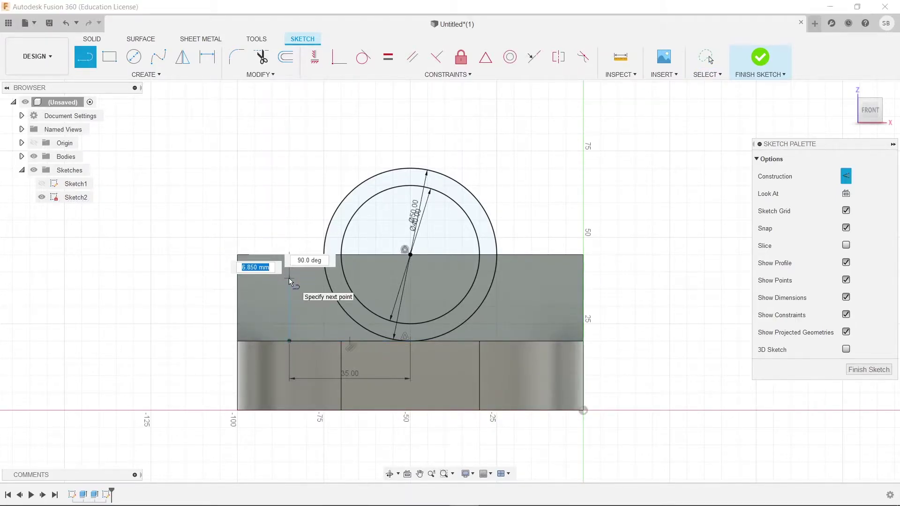
{"action": "key", "text": "Return"}
{"action": "key", "text": "Escape"}
Draw a 10 mm diameter circle centred on the lower end of the 15 mm construction line, per the reference drawing.
{"action": "key", "text": "alt+Tab"}
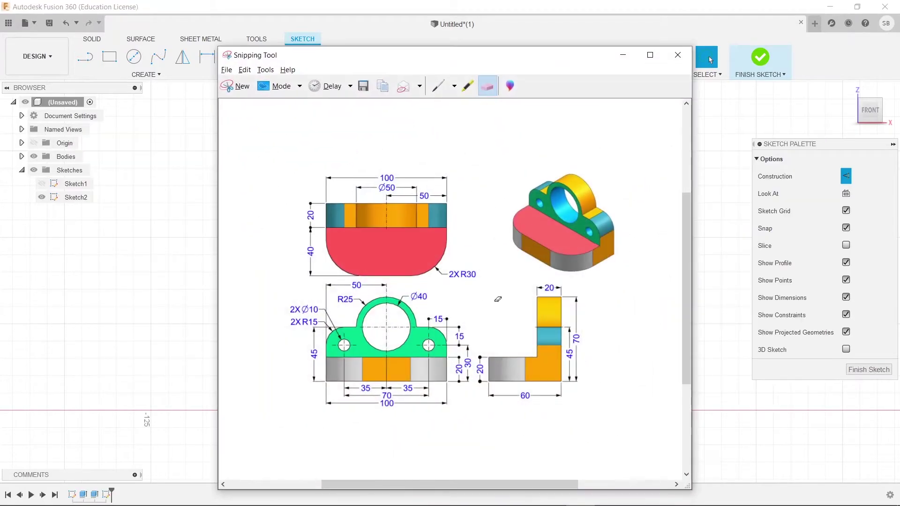
{"action": "key", "text": "alt+Tab"}
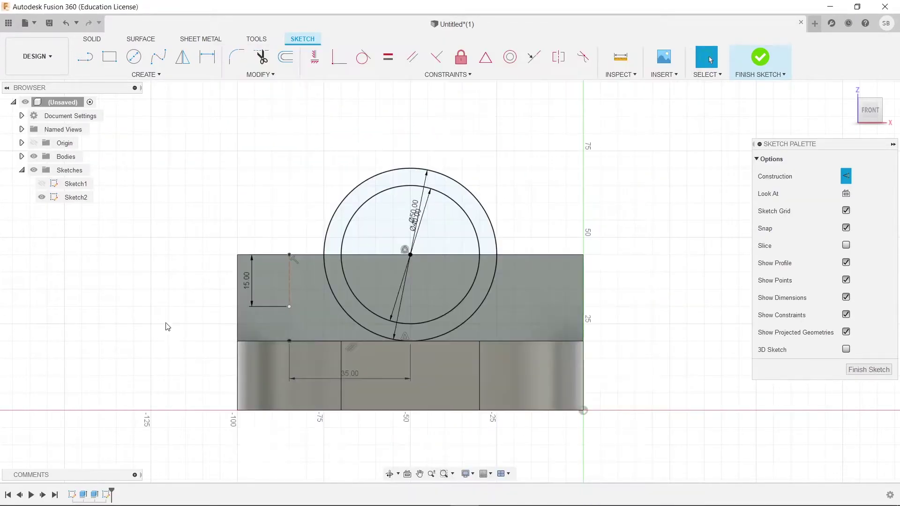
{"action": "left_click", "coordinate": [133, 57]}
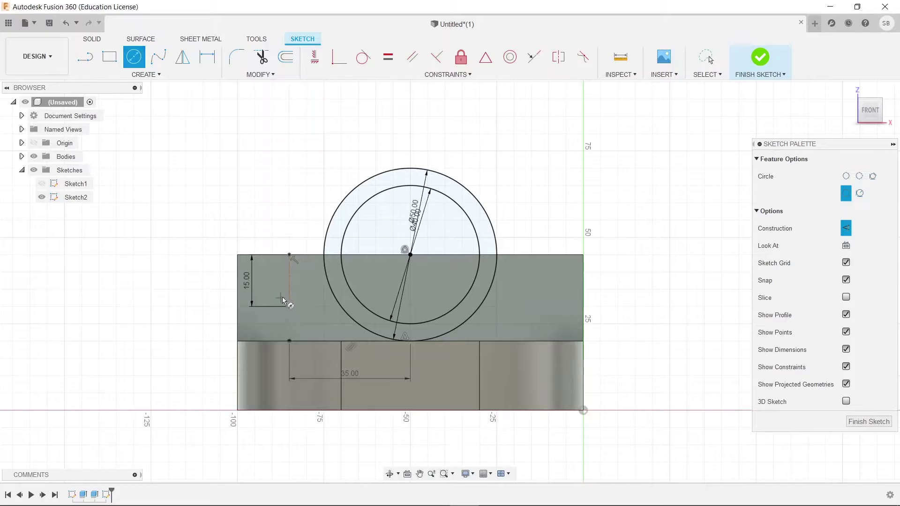
{"action": "key", "text": "Escape"}
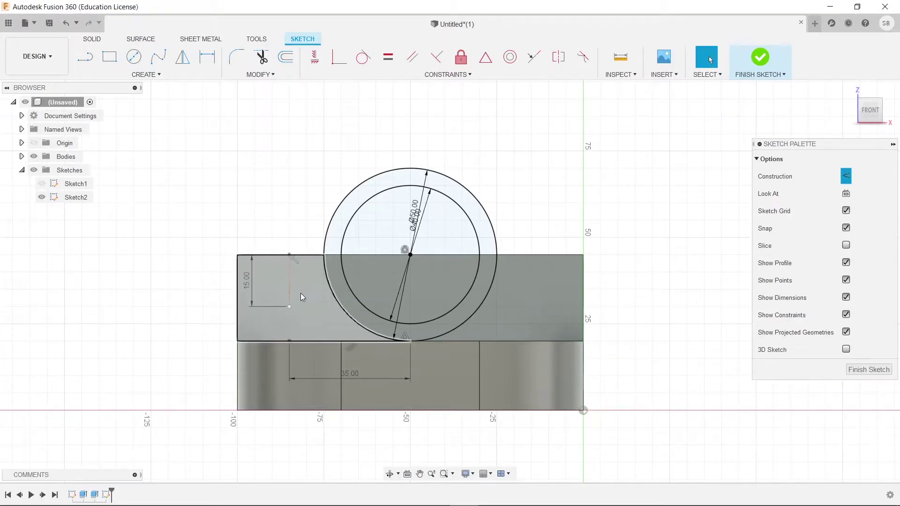
{"action": "left_click", "coordinate": [134, 57]}
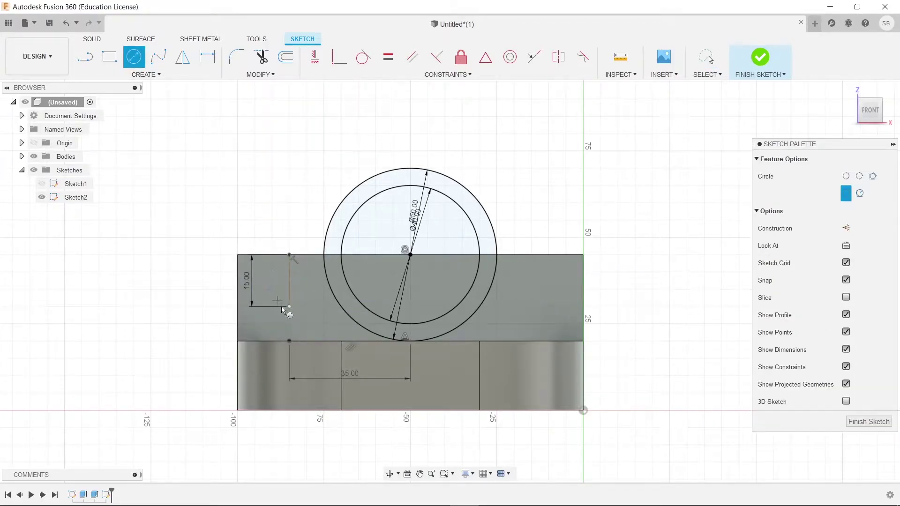
{"action": "left_click", "coordinate": [290, 305]}
{"action": "key", "text": "alt+Tab"}
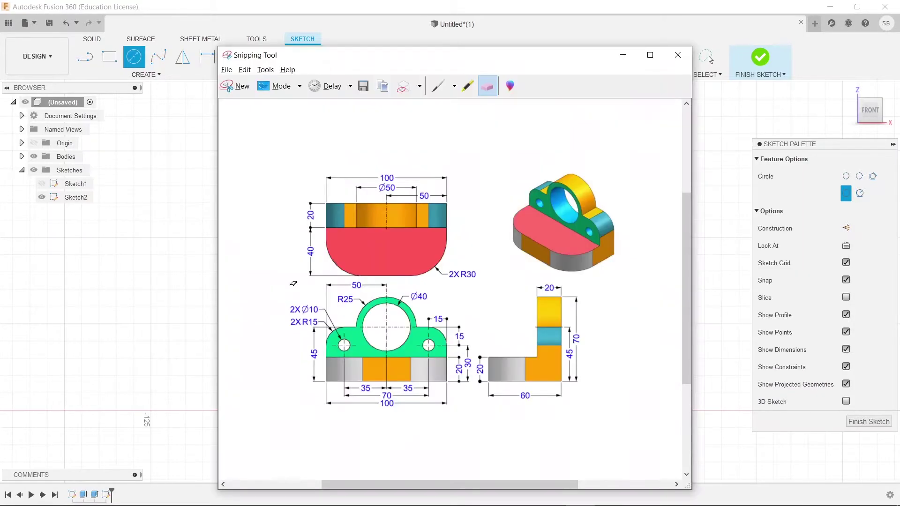
{"action": "key", "text": "alt+Tab"}
{"action": "type", "text": "1"}
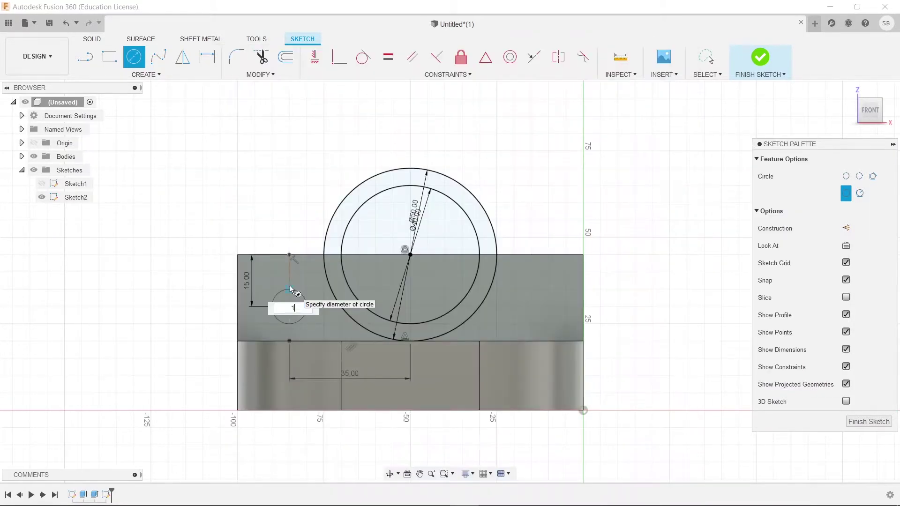
{"action": "type", "text": "0"}
{"action": "key", "text": "Return"}
{"action": "key", "text": "Escape"}
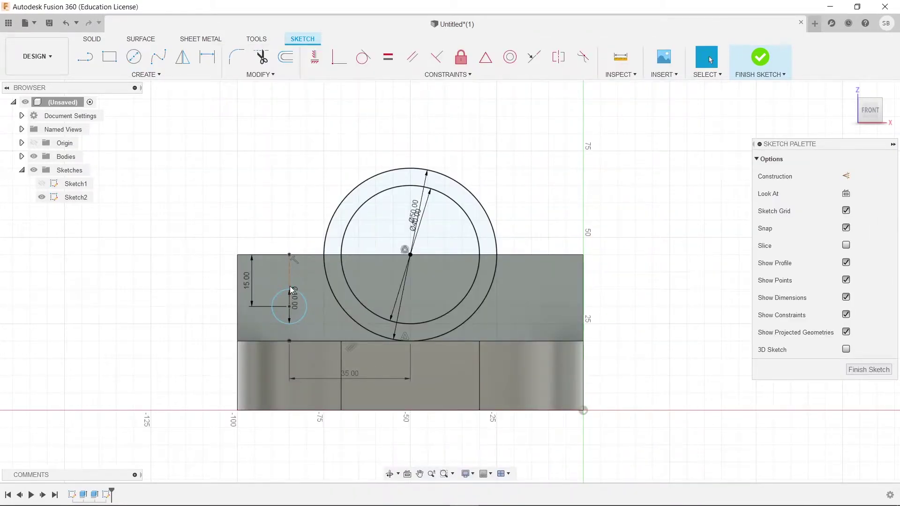
Draw a short vertical construction line upward from the lowest point of the 50 mm circle as a centreline.
{"action": "left_click", "coordinate": [86, 59]}
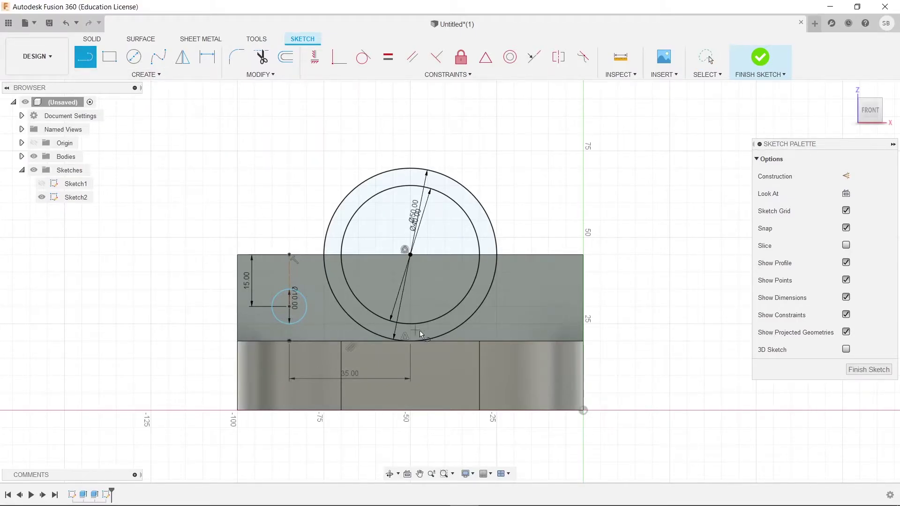
{"action": "left_click", "coordinate": [410, 341]}
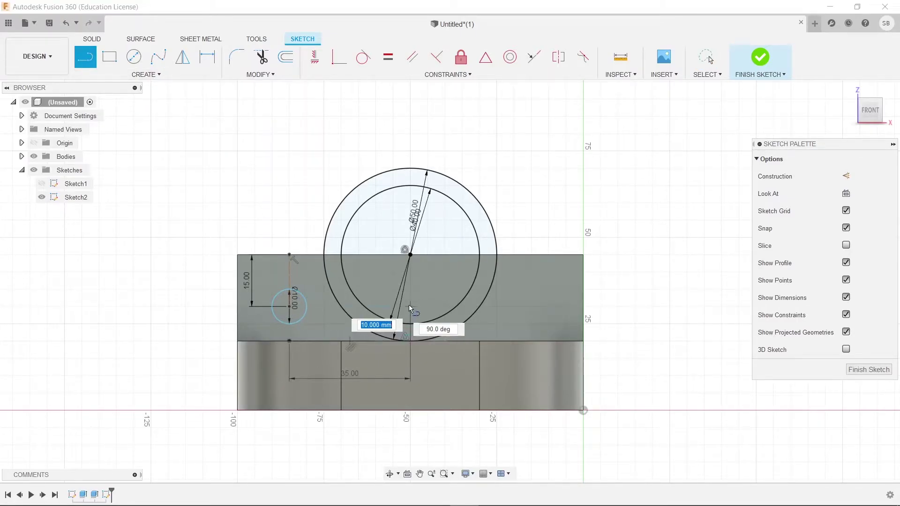
{"action": "key", "text": "Escape"}
{"action": "key", "text": "x"}
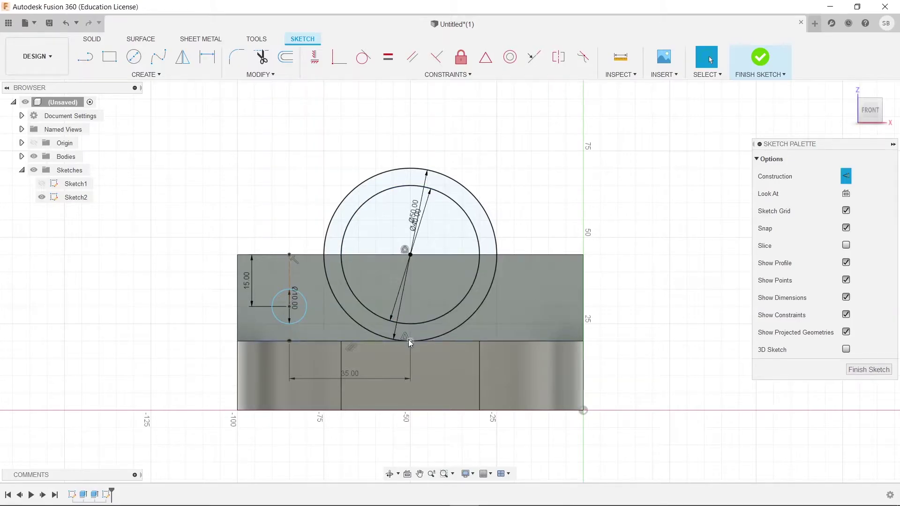
{"action": "key", "text": "l"}
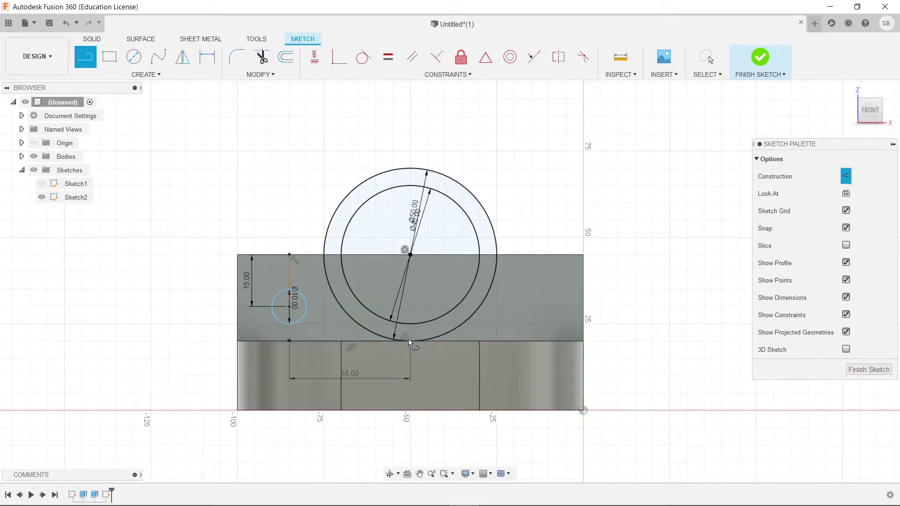
{"action": "left_click", "coordinate": [408, 296]}
{"action": "key", "text": "Escape"}
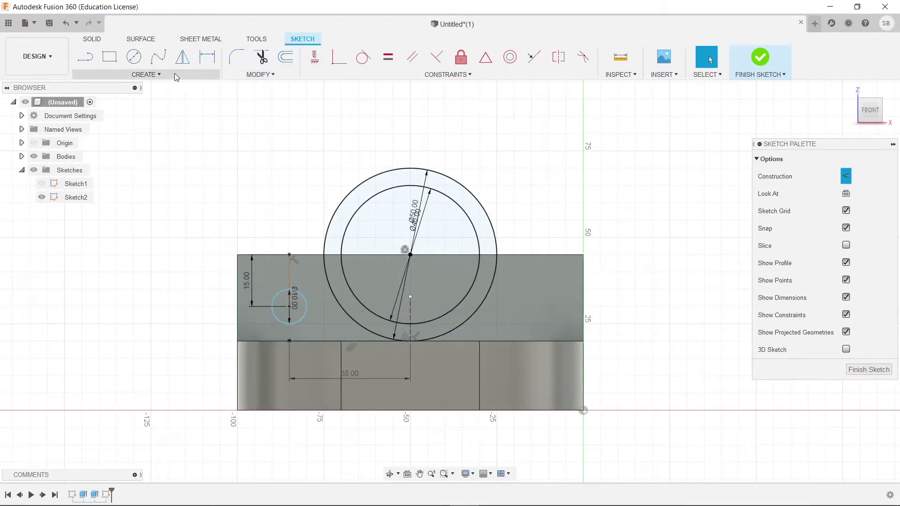
Mirror the 10 mm circle about the vertical construction centreline.
{"action": "left_click", "coordinate": [145, 75]}
{"action": "left_click", "coordinate": [169, 208]}
{"action": "left_click", "coordinate": [297, 324]}
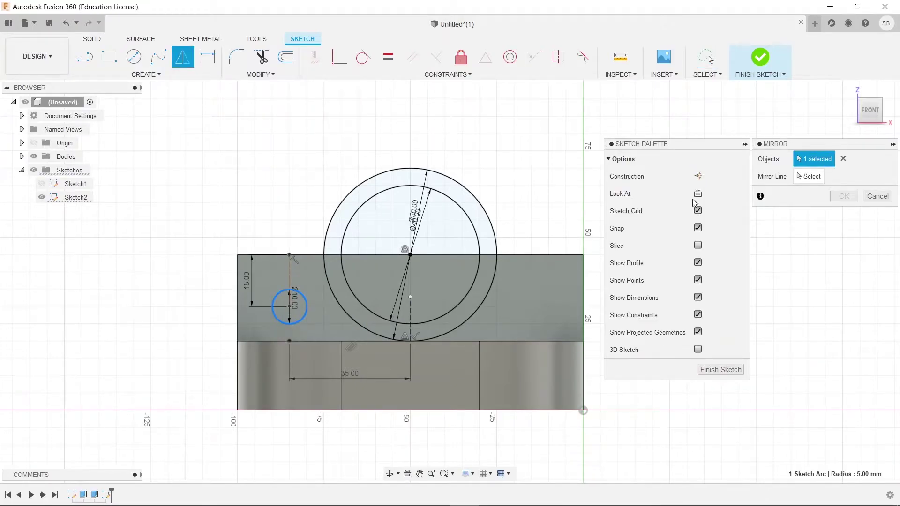
{"action": "left_click", "coordinate": [809, 177]}
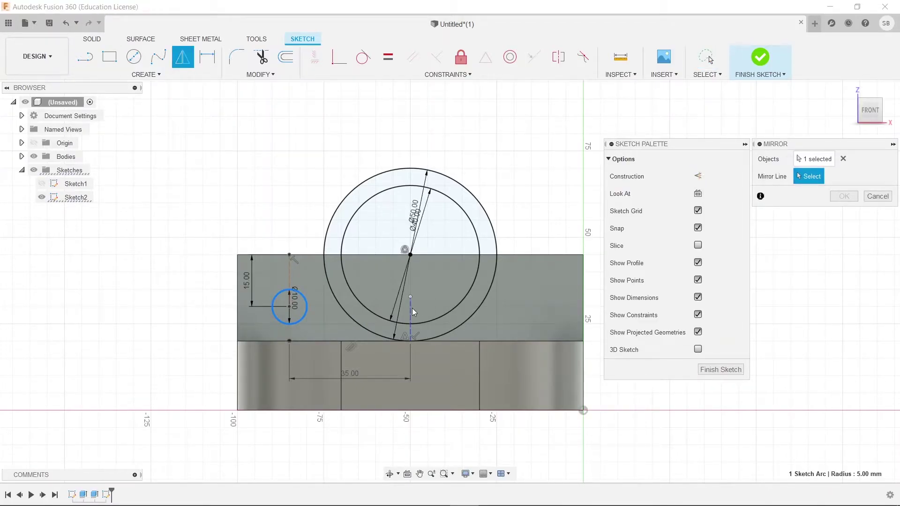
{"action": "left_click", "coordinate": [411, 307]}
{"action": "left_click", "coordinate": [848, 196]}
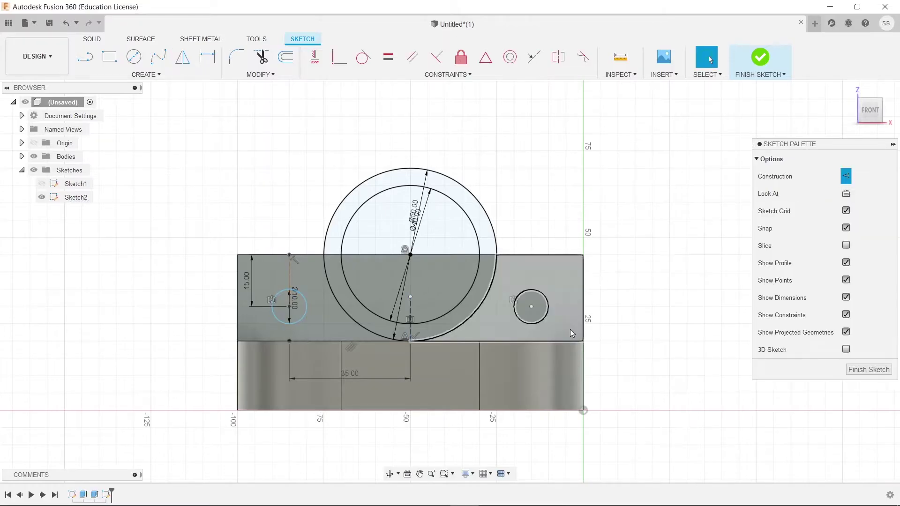
{"action": "key", "text": "alt+Tab"}
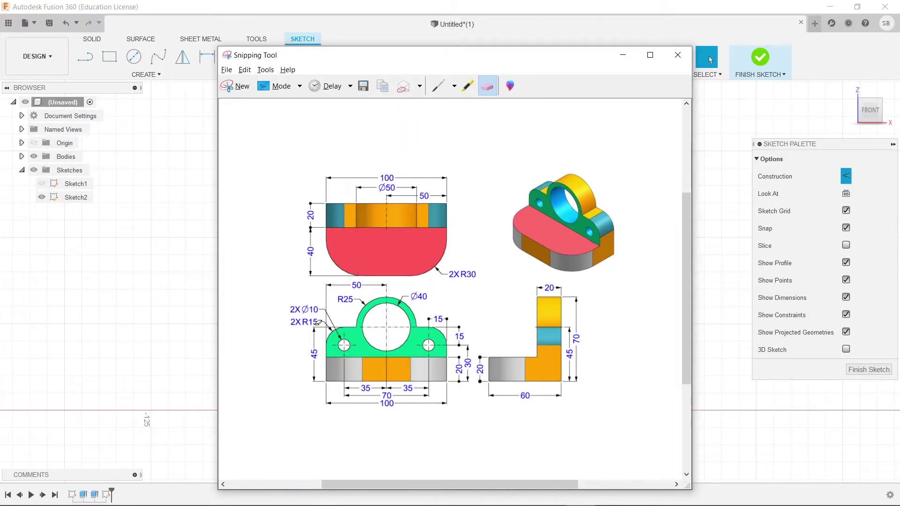
{"action": "left_click", "coordinate": [626, 57]}
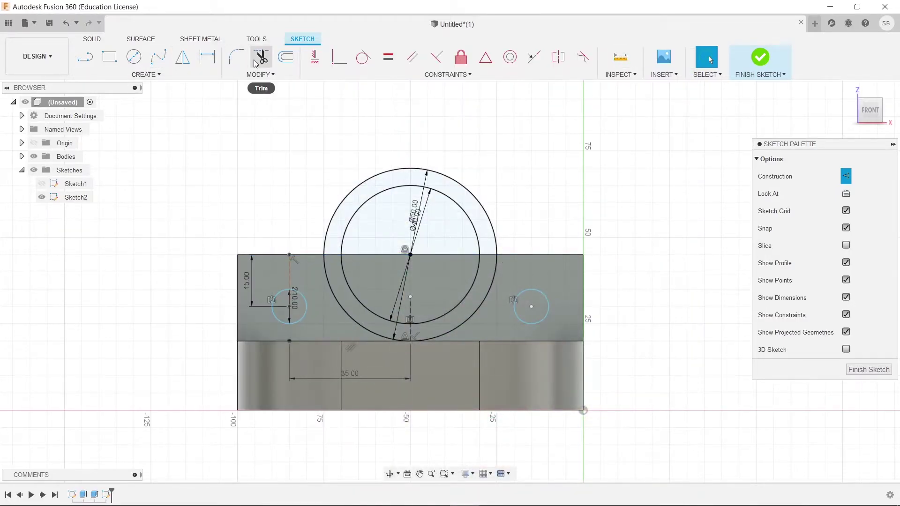
{"action": "left_click", "coordinate": [237, 57]}
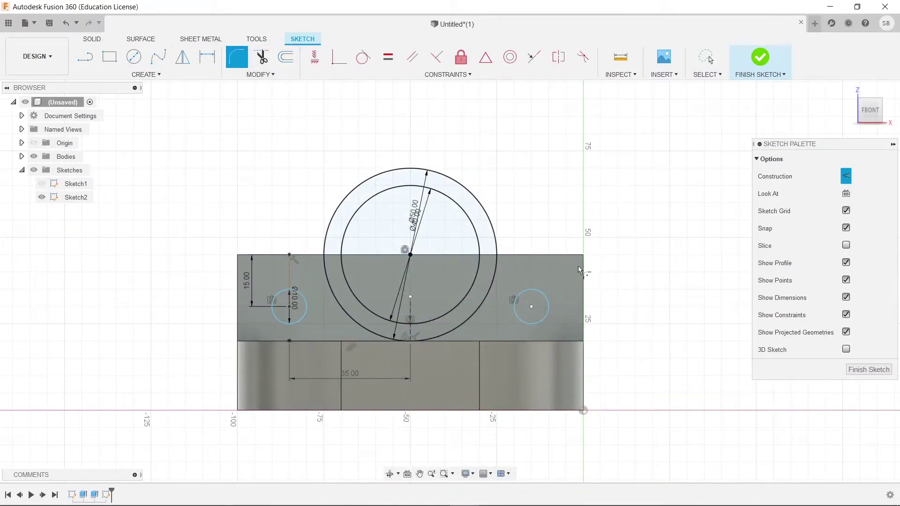
{"action": "key", "text": "Escape"}
{"action": "left_click", "coordinate": [237, 57]}
{"action": "key", "text": "Escape"}
{"action": "scroll", "coordinate": [234, 256], "scroll_direction": "up", "scroll_amount": 5}
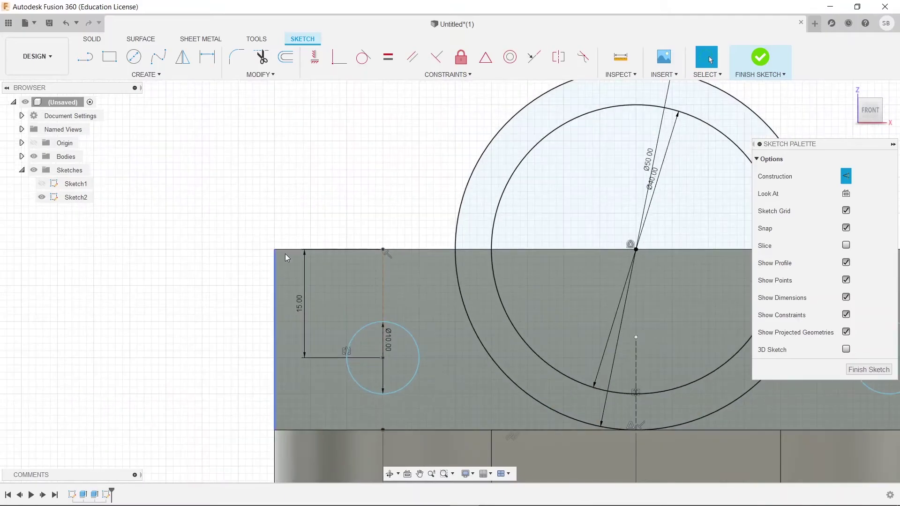
{"action": "double_click", "coordinate": [288, 249]}
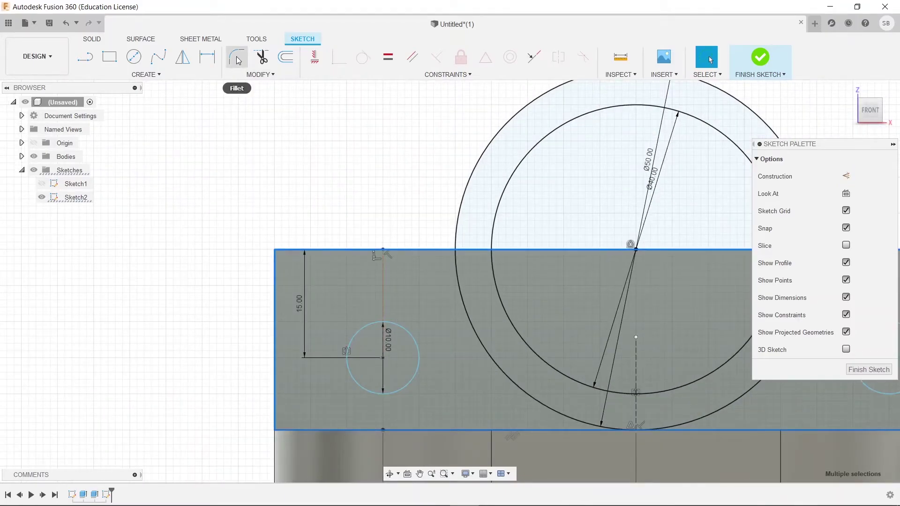
{"action": "key", "text": "x"}
{"action": "middle_click_drag", "start_coordinate": [471, 296], "coordinate": [434, 293]}
{"action": "scroll", "coordinate": [434, 293], "scroll_direction": "down", "scroll_amount": 2}
{"action": "middle_click_drag", "start_coordinate": [398, 334], "coordinate": [411, 345], "text": "shift"}
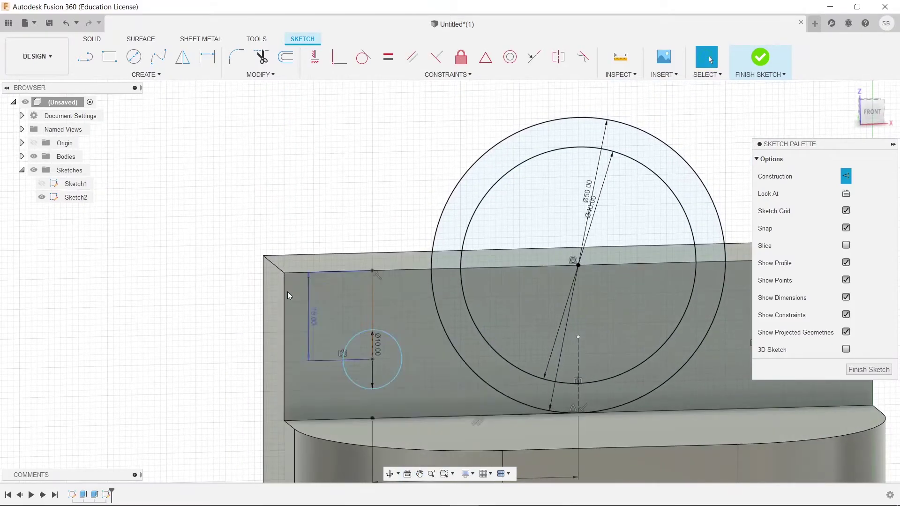
{"action": "middle_click_drag", "start_coordinate": [467, 344], "coordinate": [459, 335], "text": "shift"}
{"action": "scroll", "coordinate": [625, 355], "scroll_direction": "down", "scroll_amount": 2}
{"action": "mouse_move", "coordinate": [703, 222]}
{"action": "middle_mouse_down"}
{"action": "mouse_move", "coordinate": [577, 237]}
{"action": "mouse_move", "coordinate": [621, 236]}
{"action": "middle_mouse_up"}
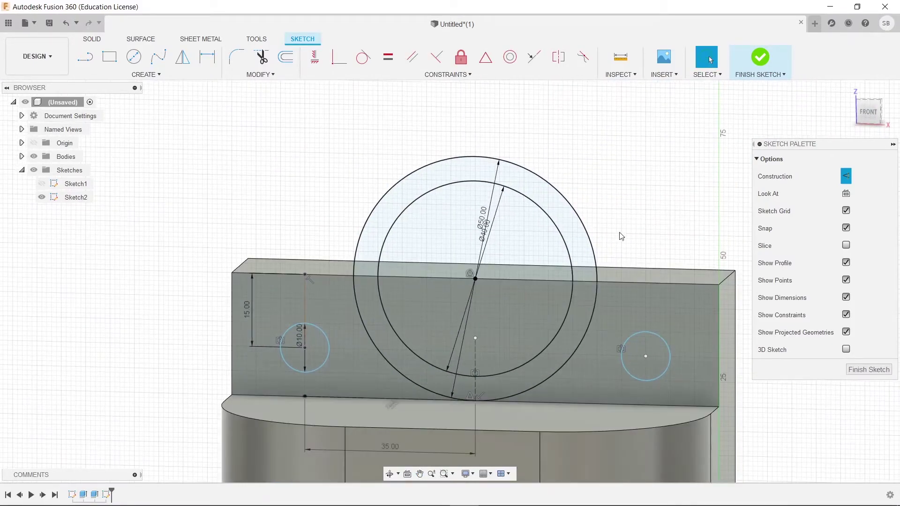
Finish the sketch and cut-extrude the lower half of the 40 mm circle and both 10 mm circles to the plate's back face.
{"action": "left_click", "coordinate": [759, 57]}
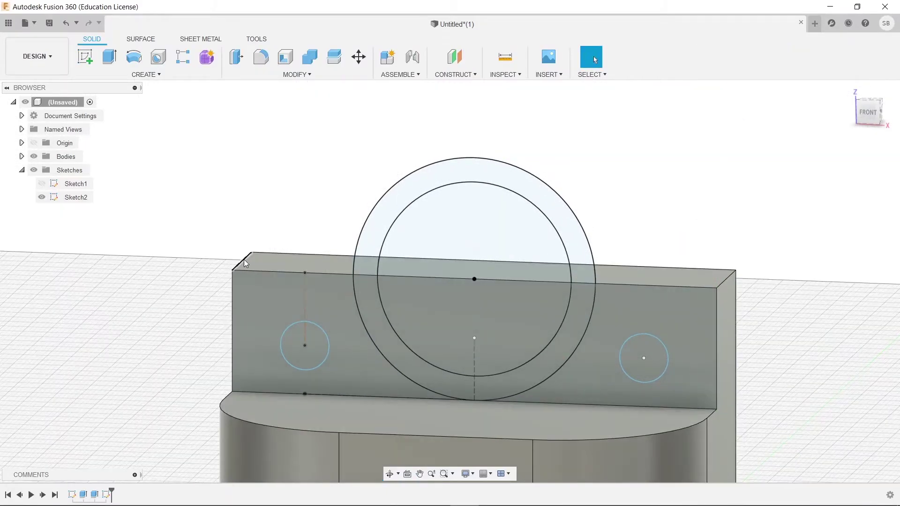
{"action": "left_click", "coordinate": [110, 57]}
{"action": "left_click", "coordinate": [471, 330]}
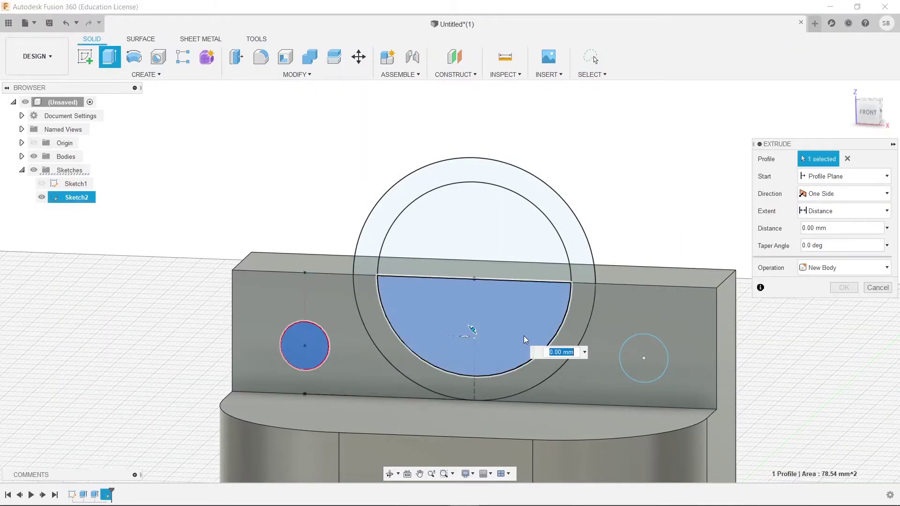
{"action": "left_click", "coordinate": [642, 361]}
{"action": "middle_click_drag", "start_coordinate": [744, 362], "coordinate": [623, 352], "text": "shift"}
{"action": "left_click", "coordinate": [844, 211]}
{"action": "left_click", "coordinate": [830, 239]}
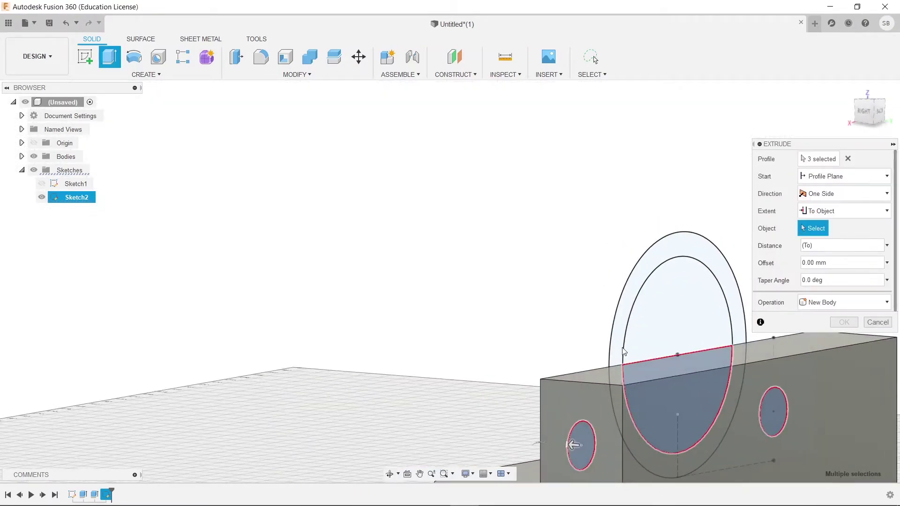
{"action": "left_click", "coordinate": [669, 444]}
{"action": "middle_click_drag", "start_coordinate": [684, 376], "coordinate": [609, 294]}
{"action": "left_click", "coordinate": [849, 361]}
Show Sketch2, extrude the upper half-ring between the 40 and 50 mm circles to the plate's back face as Join, and hide the sketch.
{"action": "middle_click_drag", "start_coordinate": [631, 367], "coordinate": [897, 375], "text": "shift"}
{"action": "middle_click_drag", "start_coordinate": [702, 334], "coordinate": [658, 312]}
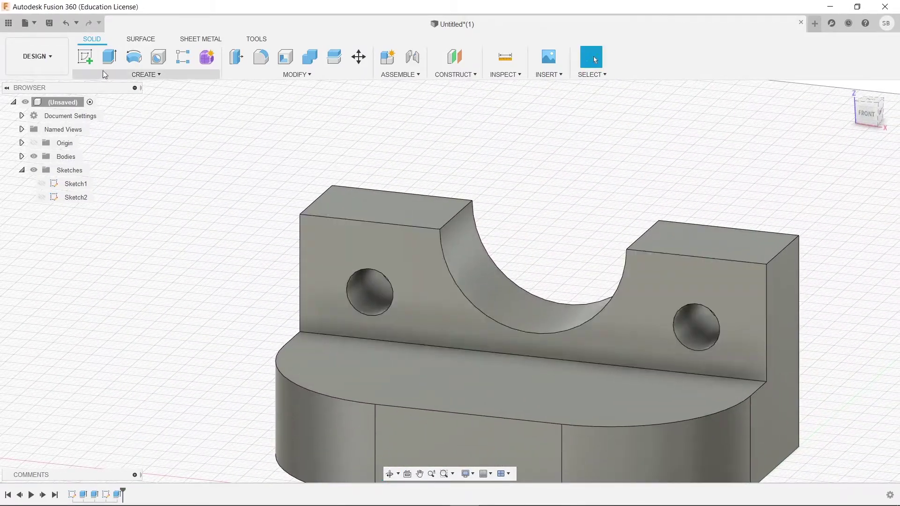
{"action": "left_click", "coordinate": [41, 198]}
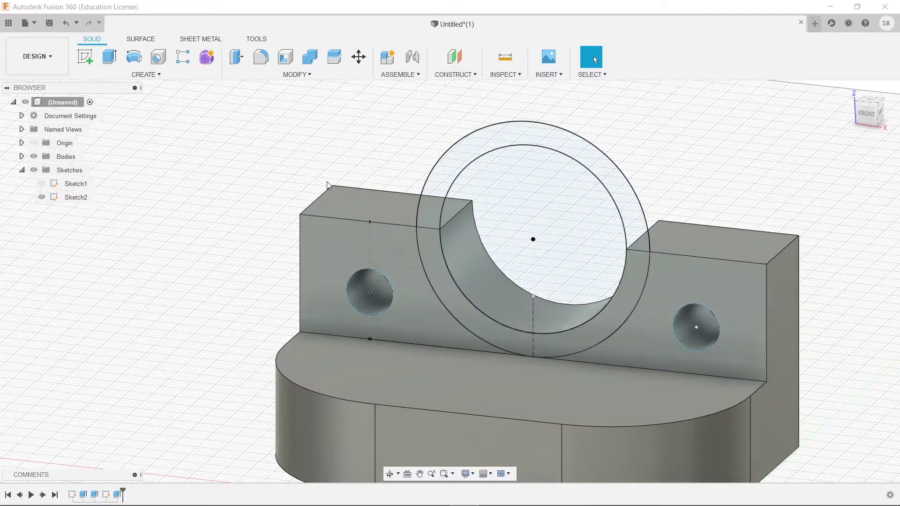
{"action": "left_click", "coordinate": [110, 56]}
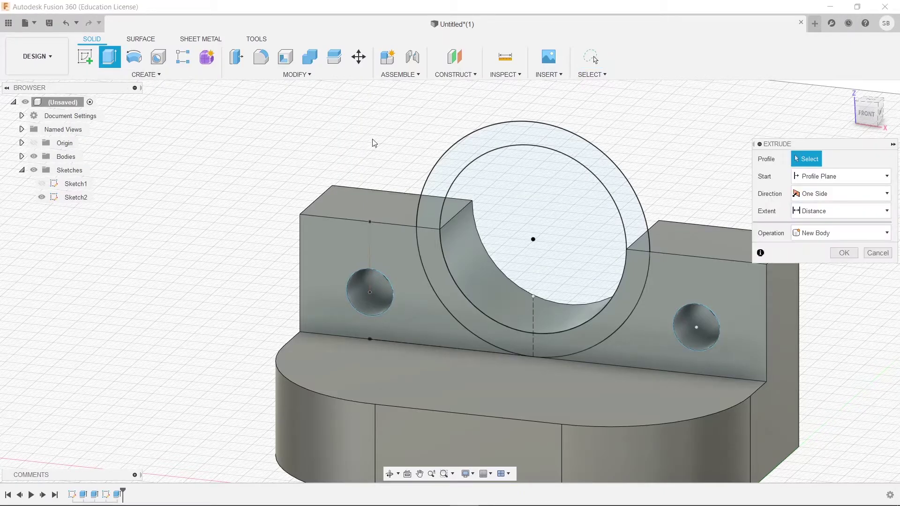
{"action": "left_click", "coordinate": [443, 176]}
{"action": "middle_click_drag", "start_coordinate": [623, 206], "coordinate": [600, 221], "text": "shift"}
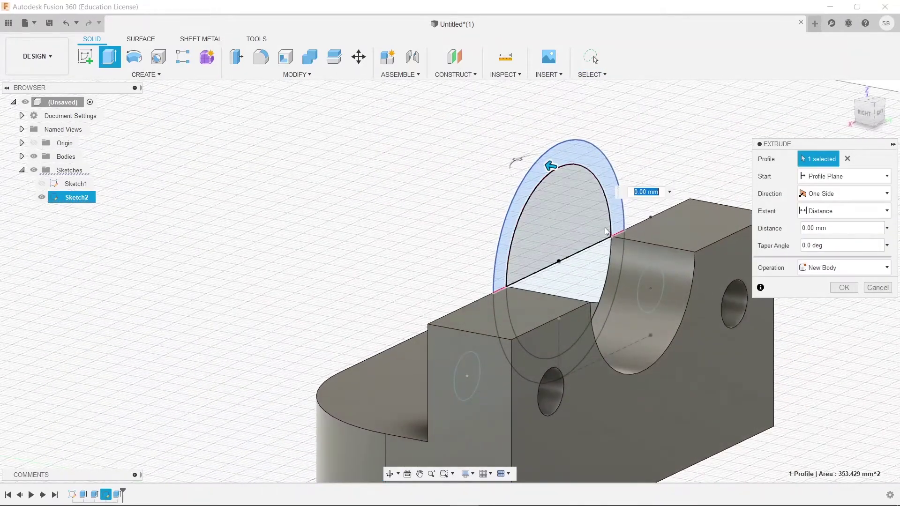
{"action": "left_click", "coordinate": [843, 210]}
{"action": "left_click", "coordinate": [801, 246]}
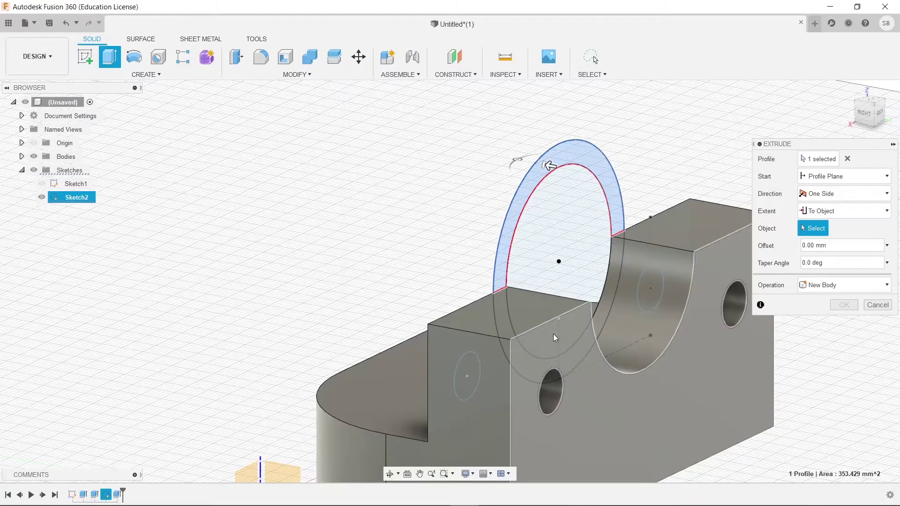
{"action": "left_click", "coordinate": [554, 335]}
{"action": "middle_click_drag", "start_coordinate": [438, 292], "coordinate": [640, 292], "text": "shift"}
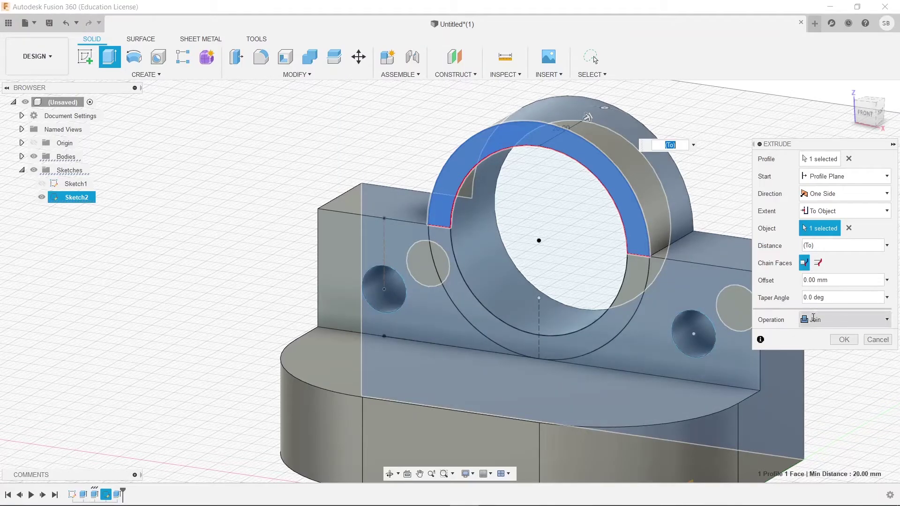
{"action": "left_click", "coordinate": [857, 340]}
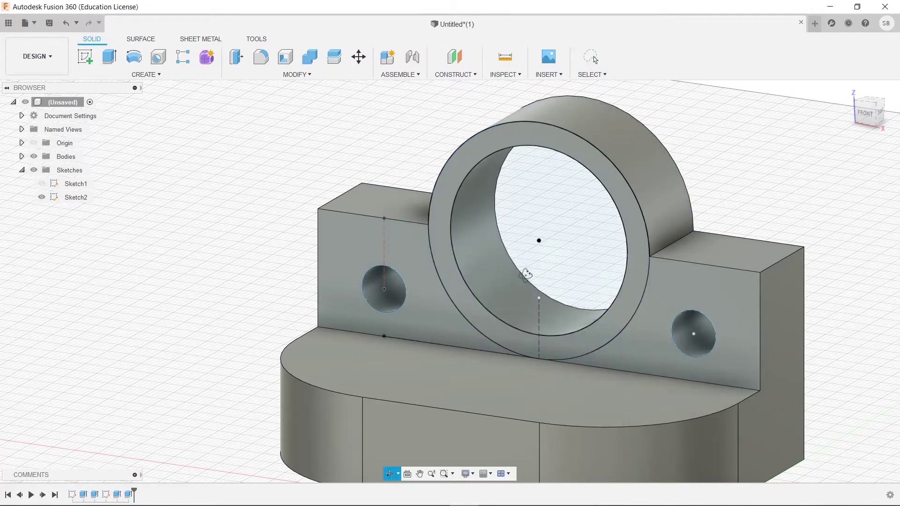
{"action": "left_click", "coordinate": [42, 197]}
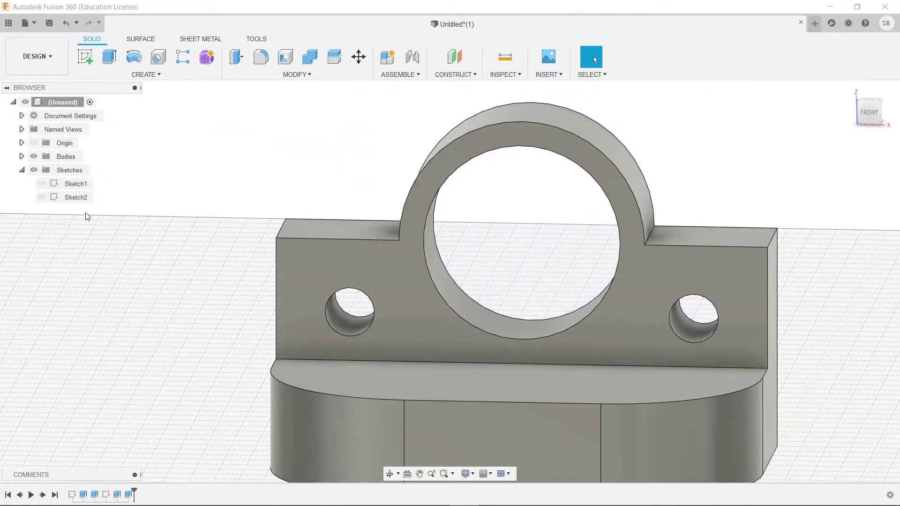
Fillet the two outer upper edges of the rear plate with a 15 mm radius.
{"action": "left_click", "coordinate": [261, 56]}
{"action": "middle_click_drag", "start_coordinate": [259, 288], "coordinate": [87, 308], "text": "shift"}
{"action": "left_click", "coordinate": [273, 283]}
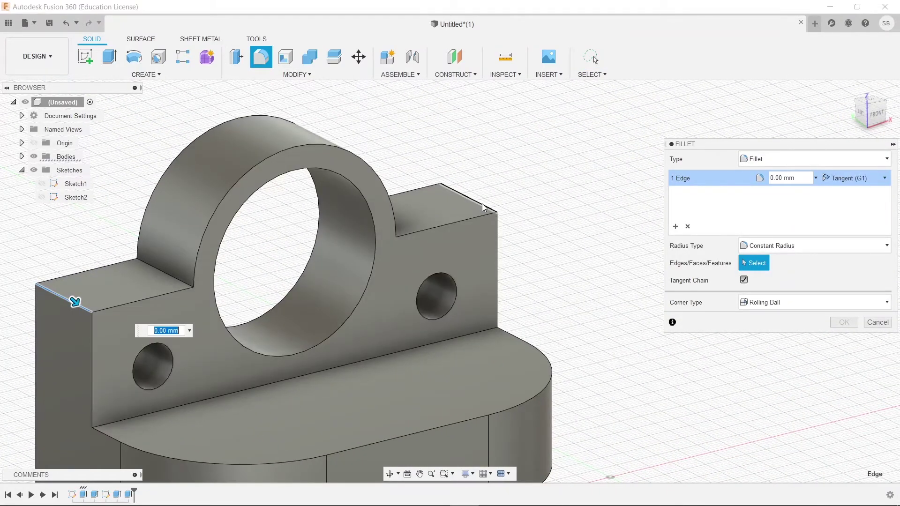
{"action": "left_click", "coordinate": [487, 209]}
{"action": "type", "text": "15"}
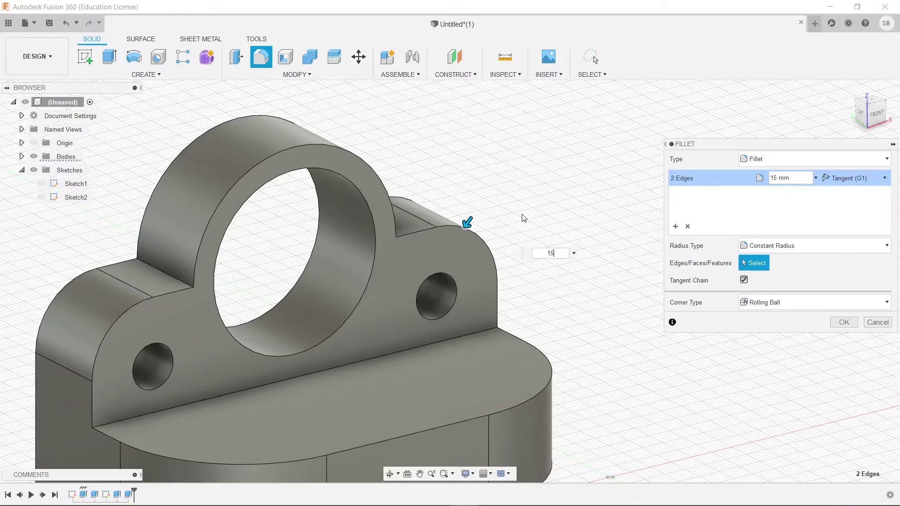
{"action": "key", "text": "Return"}
{"action": "middle_click_drag", "start_coordinate": [567, 327], "coordinate": [490, 351], "text": "shift"}
{"action": "scroll", "coordinate": [577, 392], "scroll_direction": "down", "scroll_amount": 3}
{"action": "middle_click_drag", "start_coordinate": [577, 391], "coordinate": [582, 310]}
{"action": "middle_click_drag", "start_coordinate": [650, 354], "coordinate": [656, 365], "text": "shift"}
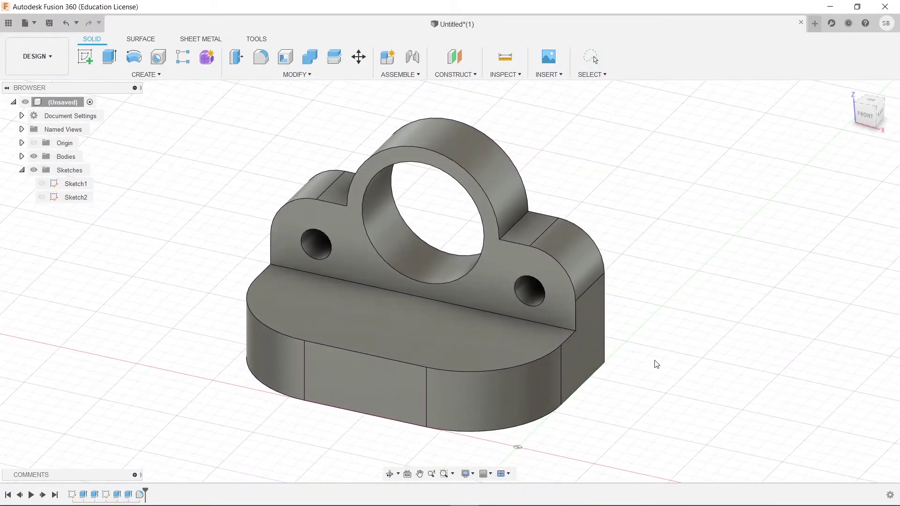
Compare the finished bracket with the reference drawing in Snipping Tool by placing the drawing window beside the model.
{"action": "key", "text": "alt+Tab"}
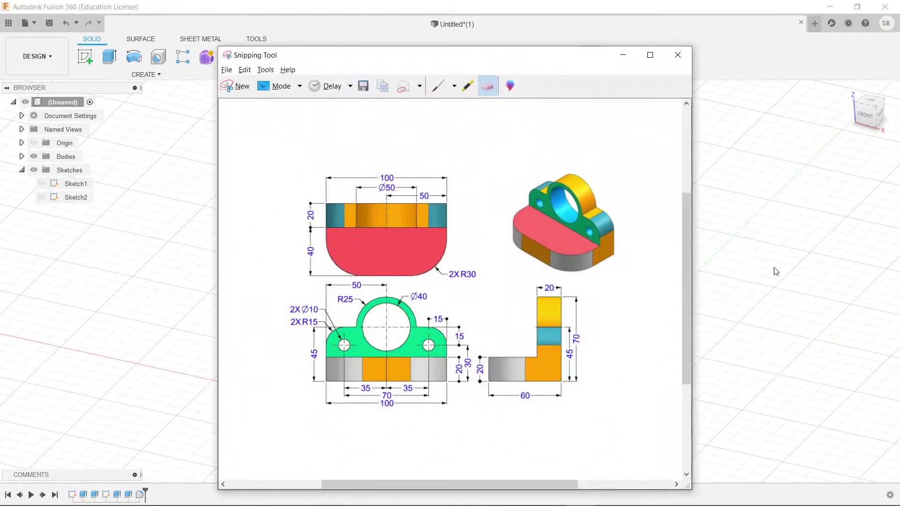
{"action": "left_click", "coordinate": [758, 273]}
{"action": "middle_click_drag", "start_coordinate": [705, 285], "coordinate": [621, 316], "text": "shift"}
{"action": "middle_click_drag", "start_coordinate": [652, 389], "coordinate": [635, 289]}
{"action": "scroll", "coordinate": [634, 288], "scroll_direction": "down", "scroll_amount": 1}
{"action": "scroll", "coordinate": [633, 281], "scroll_direction": "down", "scroll_amount": 1}
{"action": "middle_click_drag", "start_coordinate": [633, 220], "coordinate": [470, 322]}
{"action": "mouse_move", "coordinate": [470, 493]}
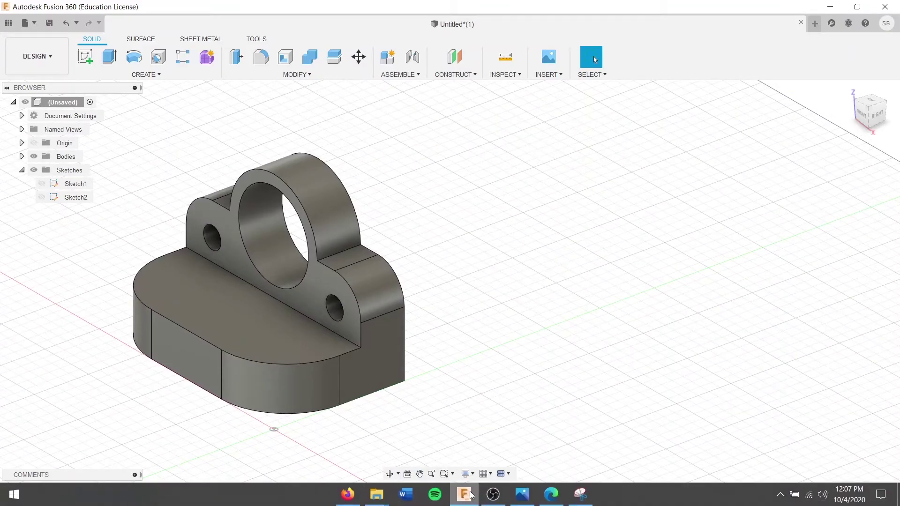
{"action": "left_click", "coordinate": [580, 494]}
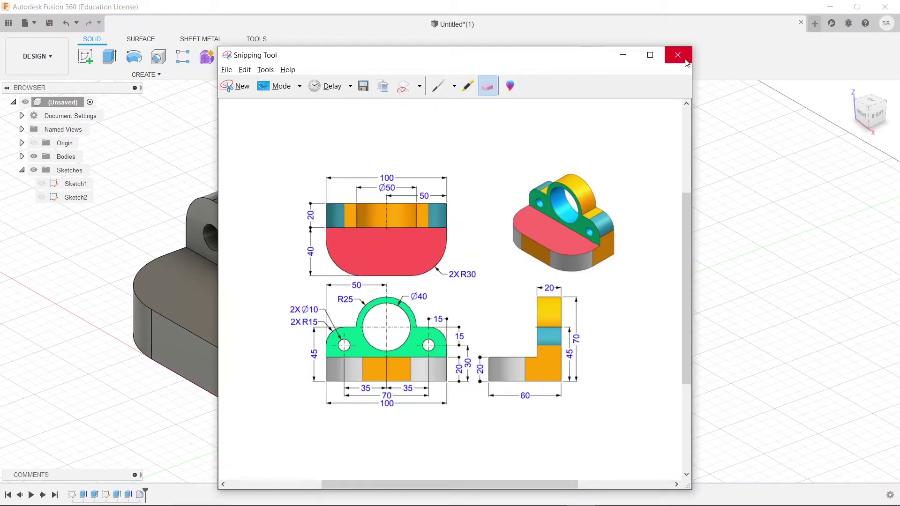
{"action": "left_click_drag", "start_coordinate": [558, 60], "coordinate": [752, 52]}
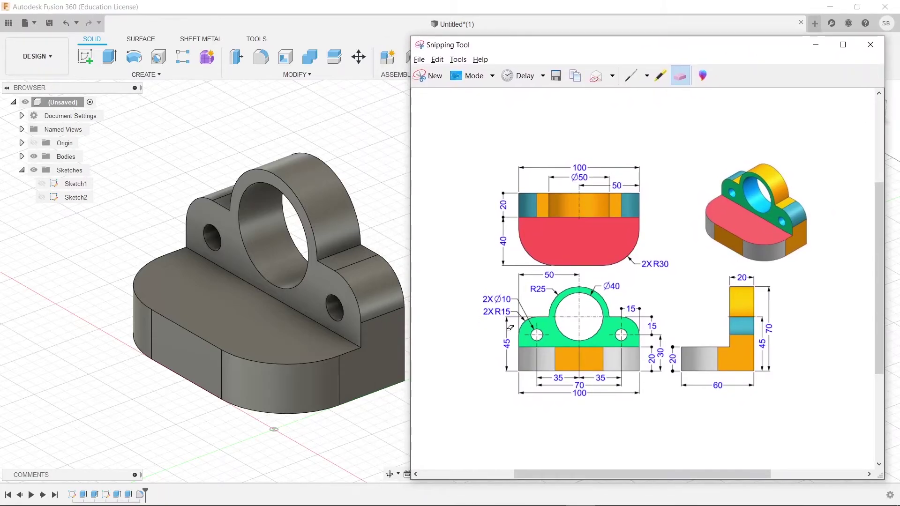